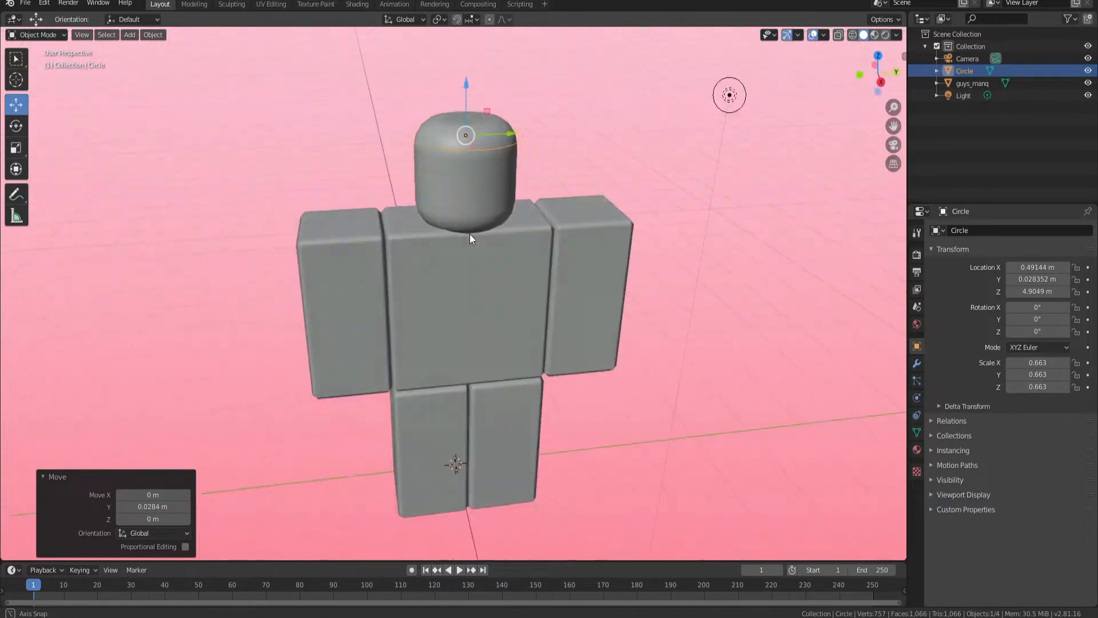
Extrude the circle around the head upward along Z by about 0.37 m to form the hat's crown
scroll(507, 179, up, 2)
scroll(506, 257, down, 1)
click(878, 75)
key(KP_5)
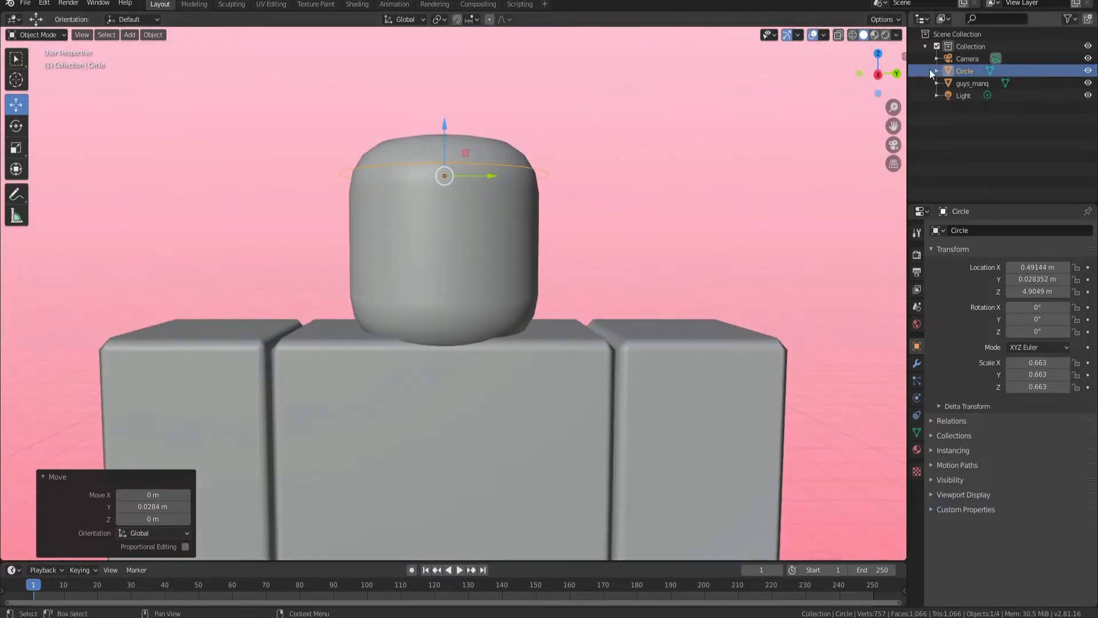
key(KP_5)
key(z)
click(475, 199)
key(Tab)
key(e)
key(z)
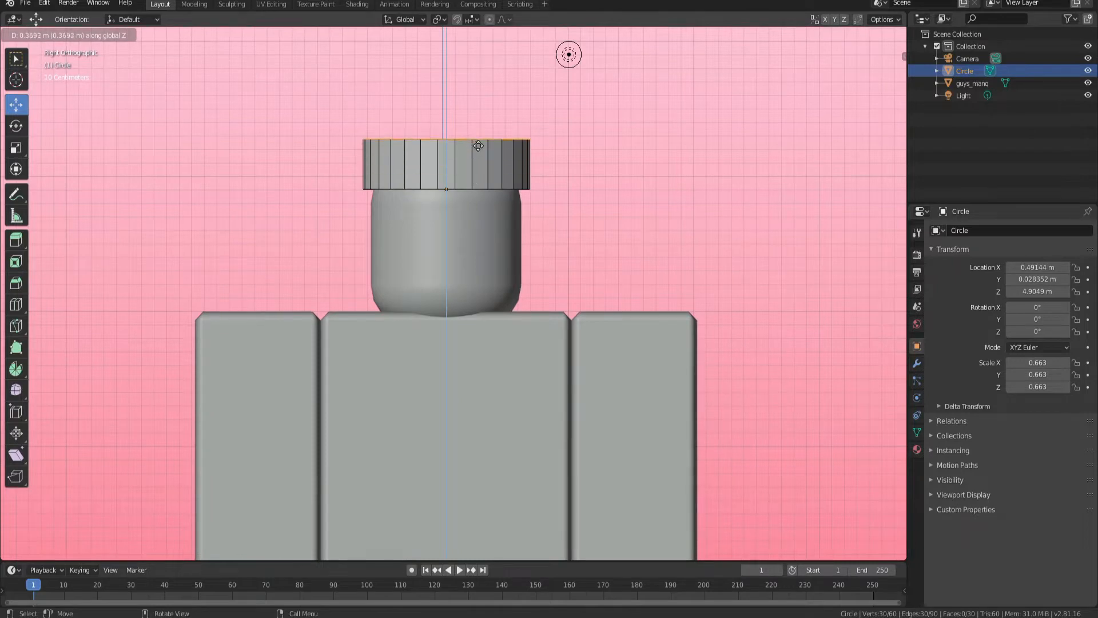
click(475, 143)
Scale the crown's top edge loop slightly inward and fill it with a face
key(s)
click(589, 217)
key(f)
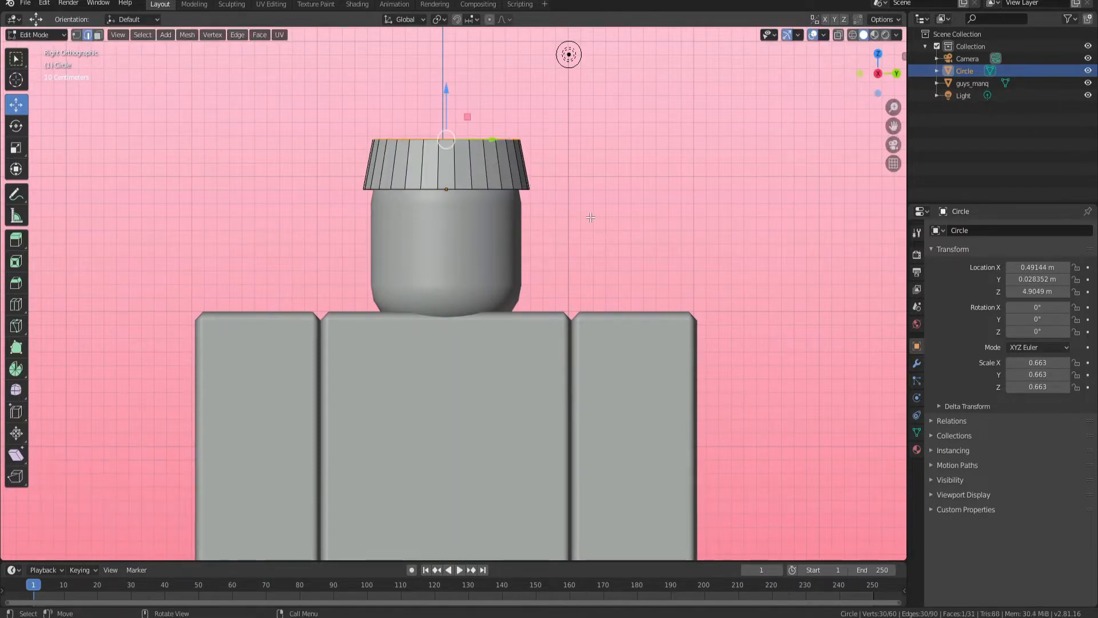
Extrude the crown's bottom edge loop and move it down about 0.125 m to start the brim
key(e)
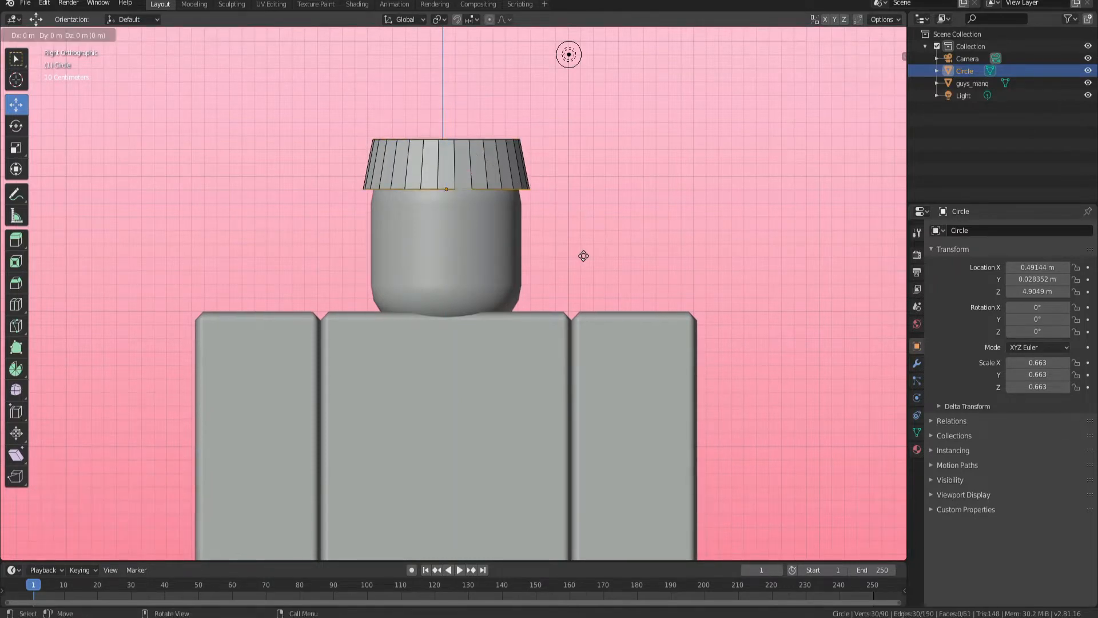
click(607, 301)
middle_drag(607, 302, 603, 325)
drag(448, 147, 446, 178)
Scale the brim's lower edge loop outward until it flares well beyond the head
middle_drag(509, 238, 530, 226)
key(s)
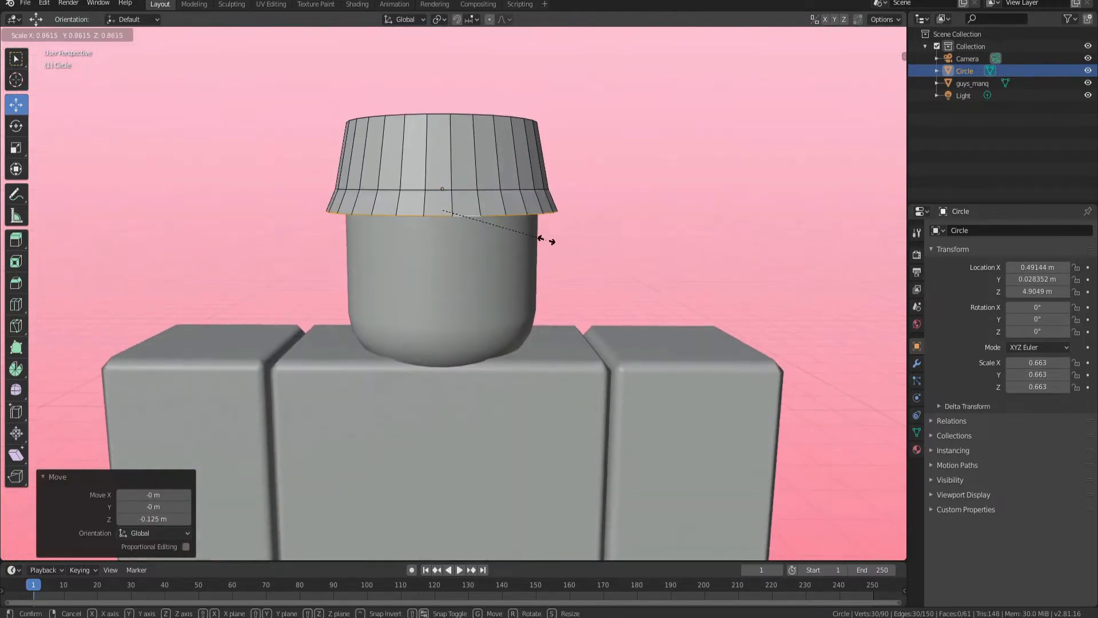
click(564, 255)
key(s)
click(594, 324)
key(s)
middle_drag(593, 324, 558, 299)
click(561, 276)
Lower the brim's edge loop slightly along Z and check the hat's shape in Object Mode
key(alt+a)
drag(452, 180, 452, 203)
click(691, 279)
mouse_move(691, 280)
middle_down()
mouse_move(694, 300)
mouse_move(694, 282)
middle_up()
key(Tab)
mouse_move(690, 292)
middle_down()
mouse_move(604, 317)
mouse_move(670, 324)
mouse_move(701, 304)
middle_up()
key(Tab)
Bevel the edge loop around the top of the crown with a narrow width
middle_drag(510, 183, 517, 182)
alt+click(502, 135)
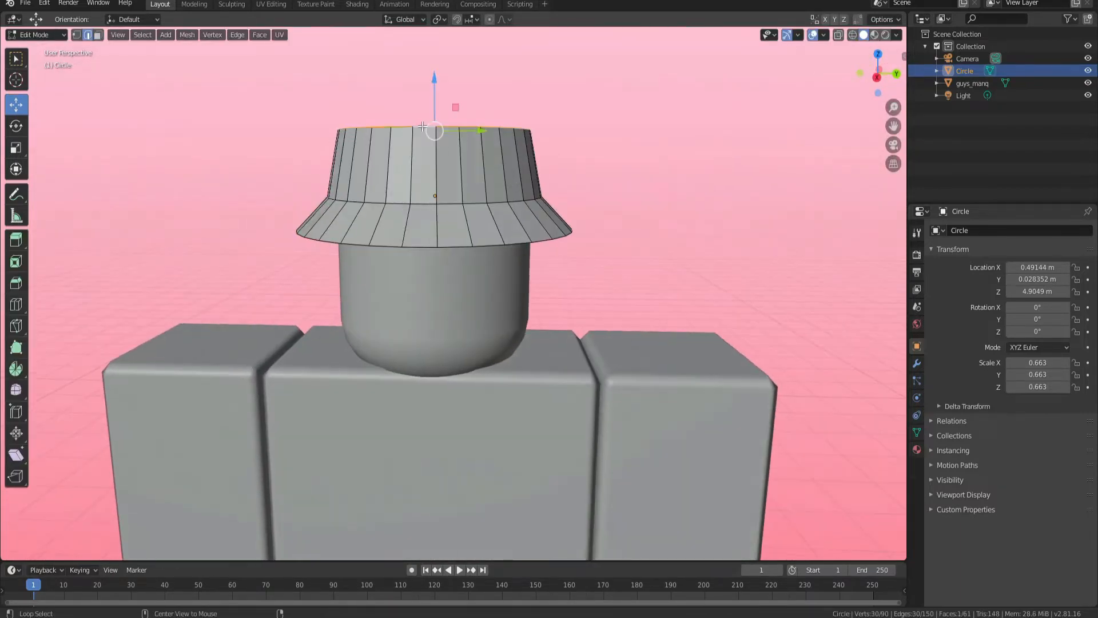
key(ctrl+b)
click(447, 222)
key(alt+a)
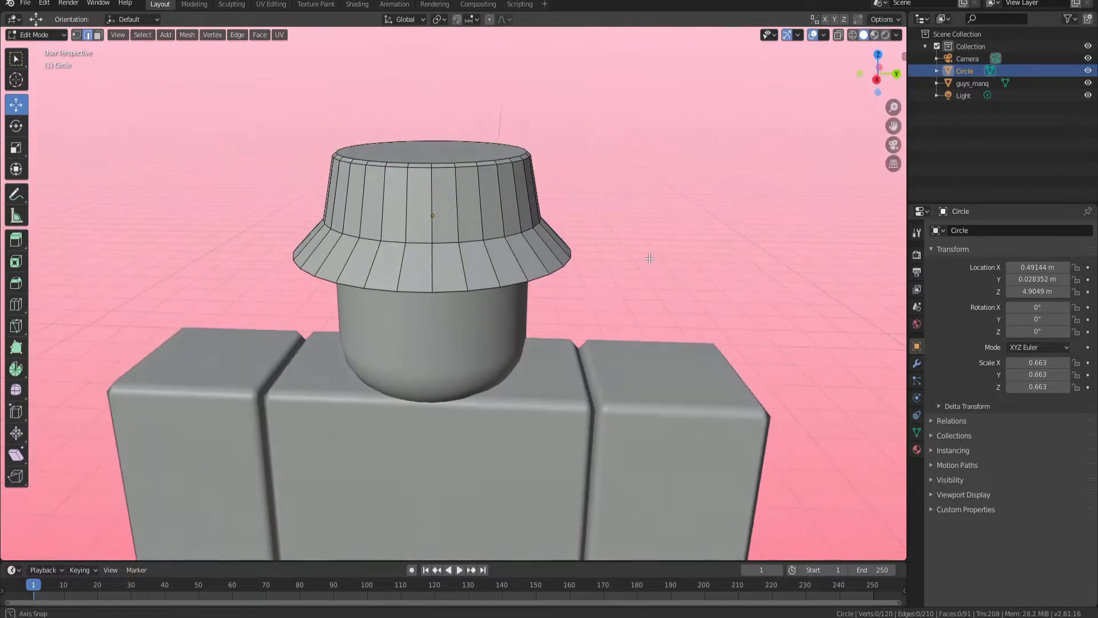
Shade the hat smooth and enable Auto Smooth for its normals
key(Tab)
right_click(355, 200)
click(355, 203)
click(917, 432)
click(950, 441)
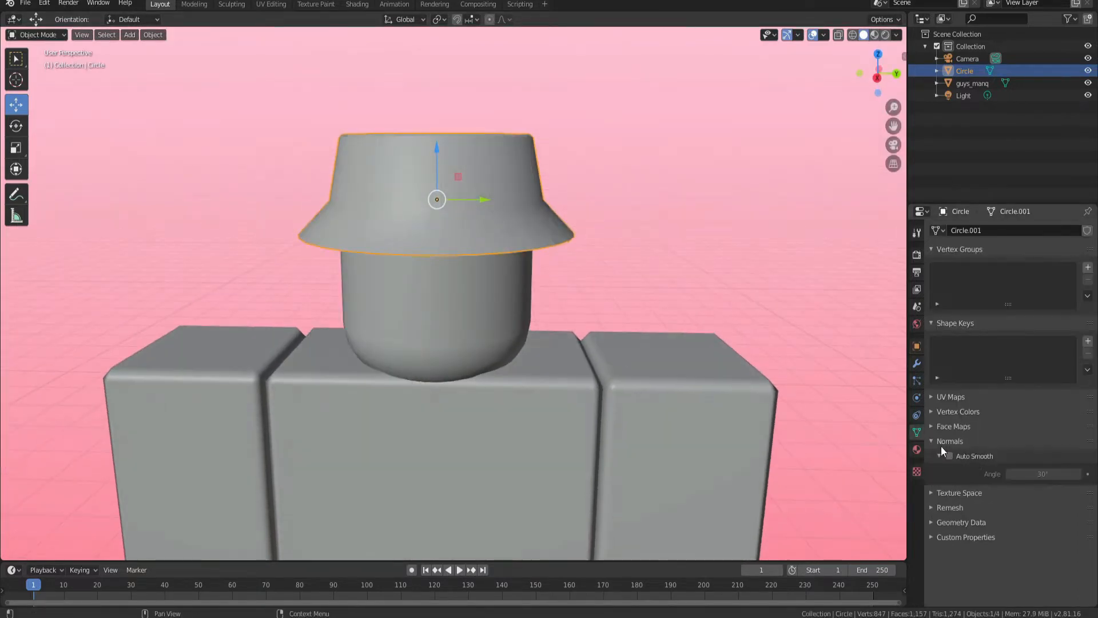
click(950, 456)
mouse_move(623, 287)
middle_down()
mouse_move(579, 349)
mouse_move(619, 290)
middle_up()
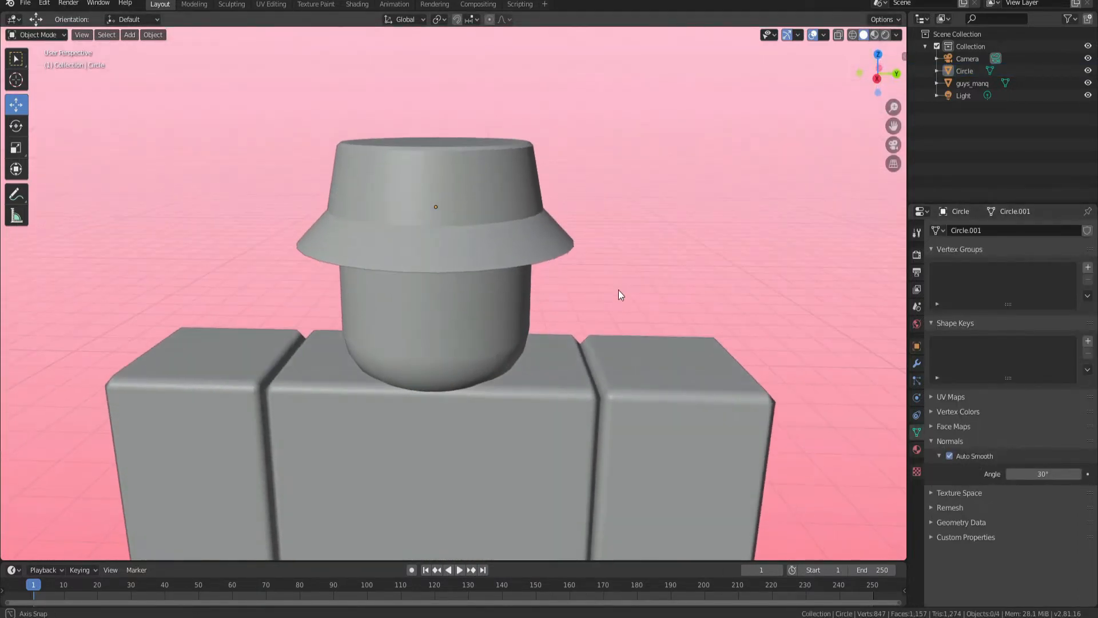
click(824, 35)
click(758, 255)
click(758, 255)
scroll(578, 336, down, 4)
click(877, 78)
scroll(430, 214, up, 3)
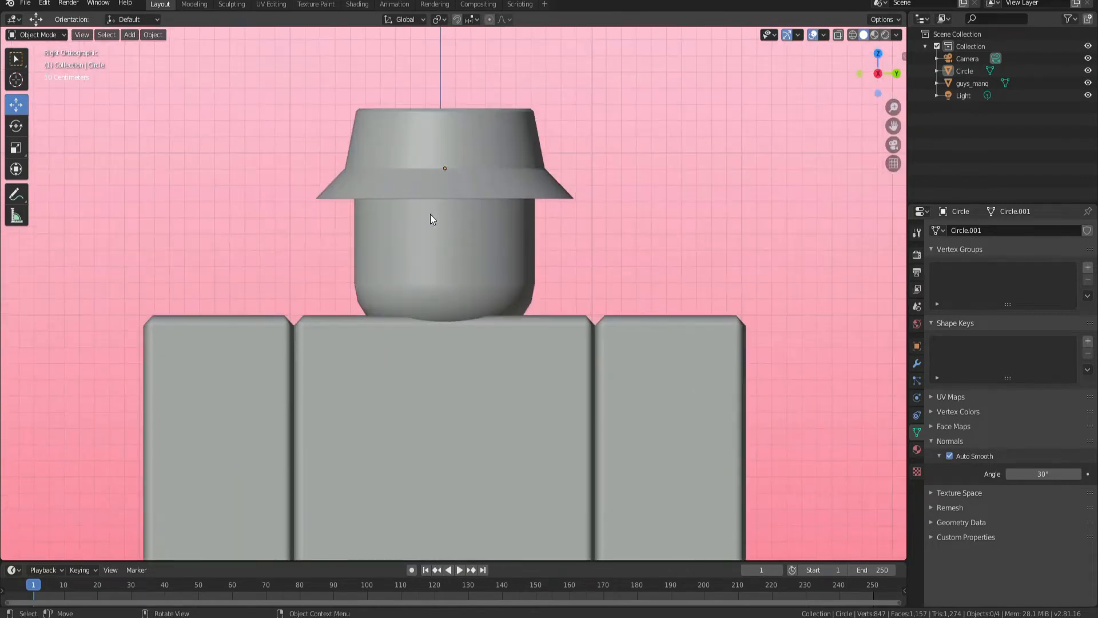
Give the hat thickness by adding a Solidify modifier and applying it
click(917, 363)
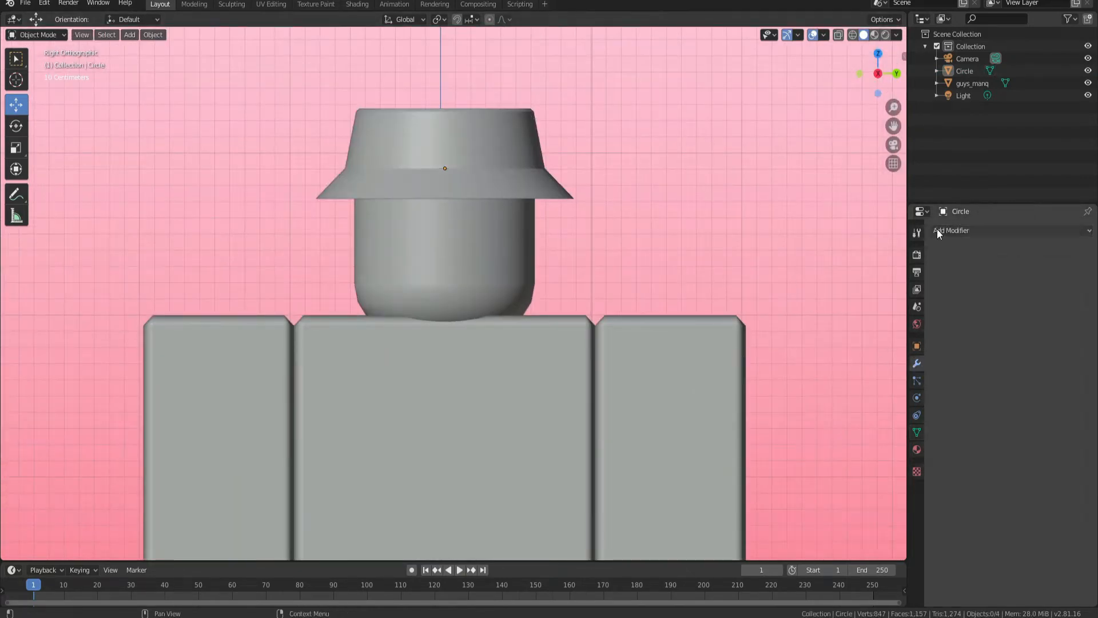
click(937, 230)
click(884, 423)
click(978, 269)
key(Tab)
mouse_move(546, 286)
middle_down()
mouse_move(537, 248)
mouse_move(554, 288)
middle_up()
key(Tab)
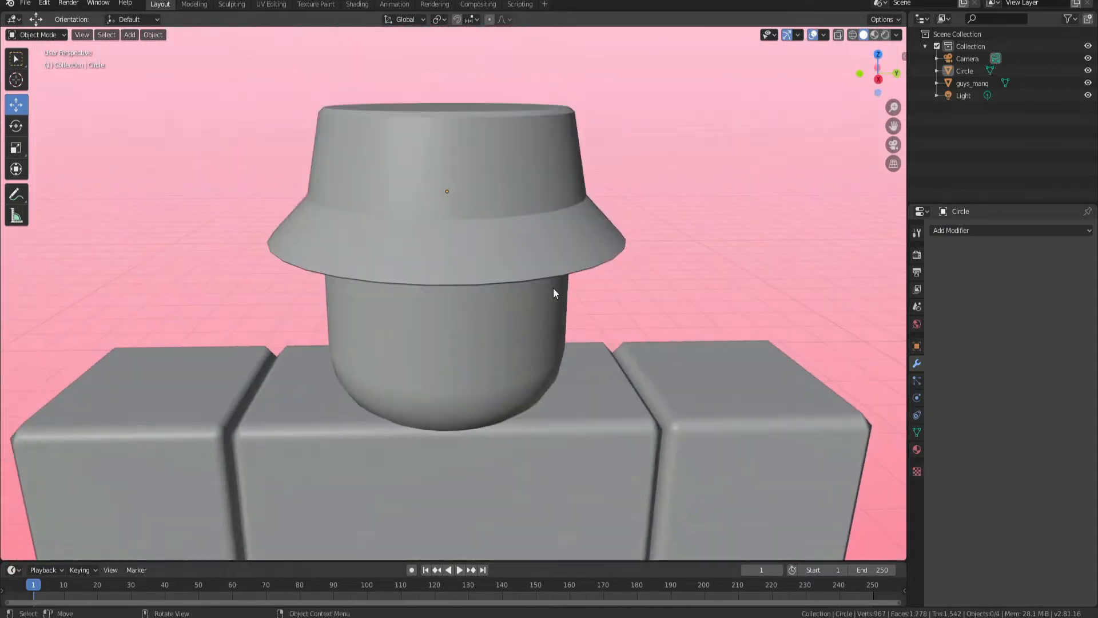
Open the hat for mesh editing in the right orthographic view and switch to face selection
key(KP_3)
click(399, 218)
key(Tab)
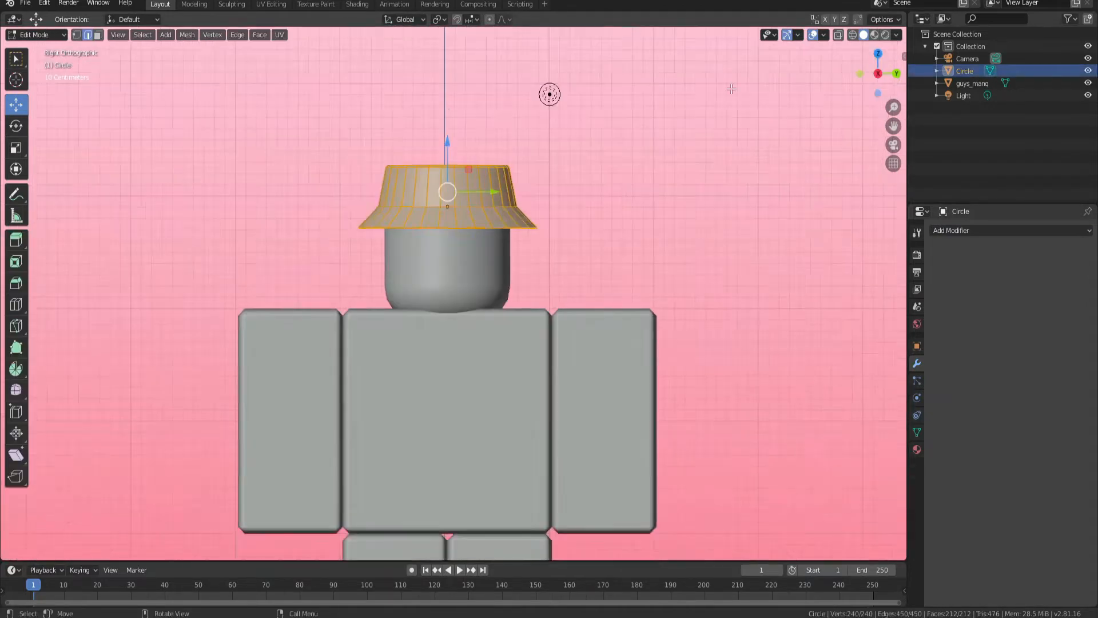
scroll(642, 172, up, 2)
alt+click(468, 182)
scroll(472, 205, up, 4)
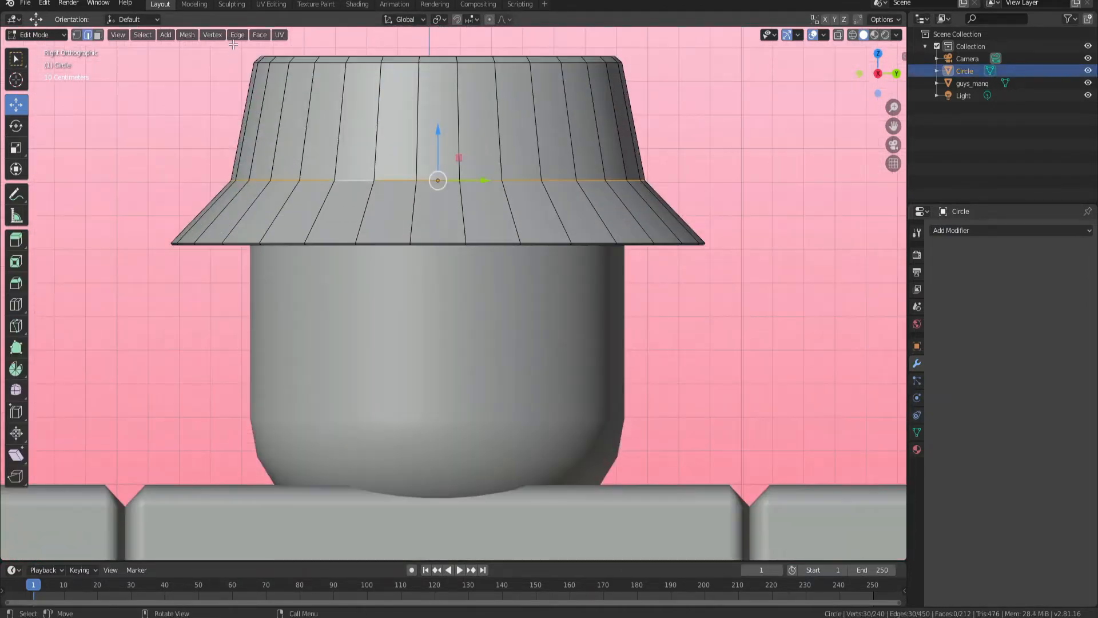
click(100, 36)
scroll(835, 60, down, 3)
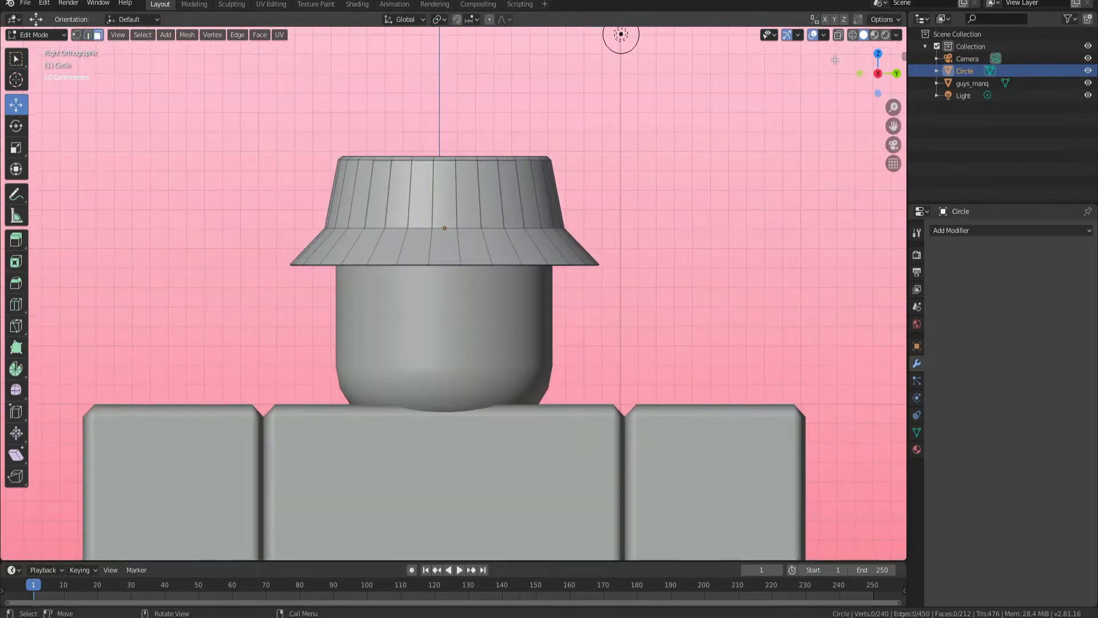
Select only the hat faces visible from the right side view and unwrap them with Project From View
key(alt+z)
key(w)
drag(295, 127, 761, 309)
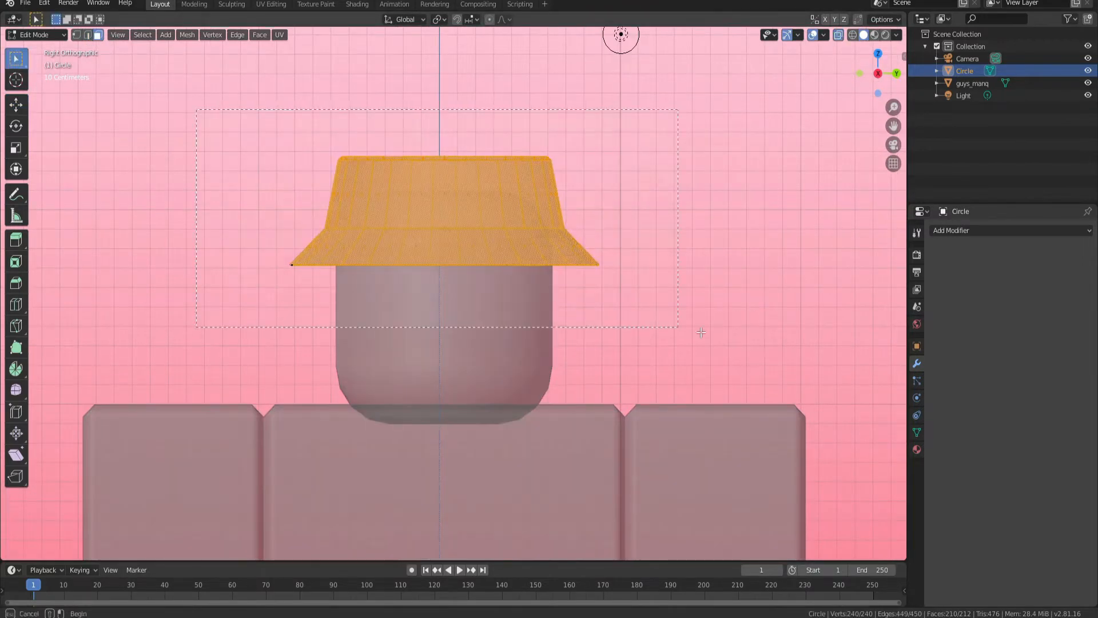
drag(701, 332, 702, 331)
key(alt+z)
drag(777, 367, 778, 368)
click(633, 207)
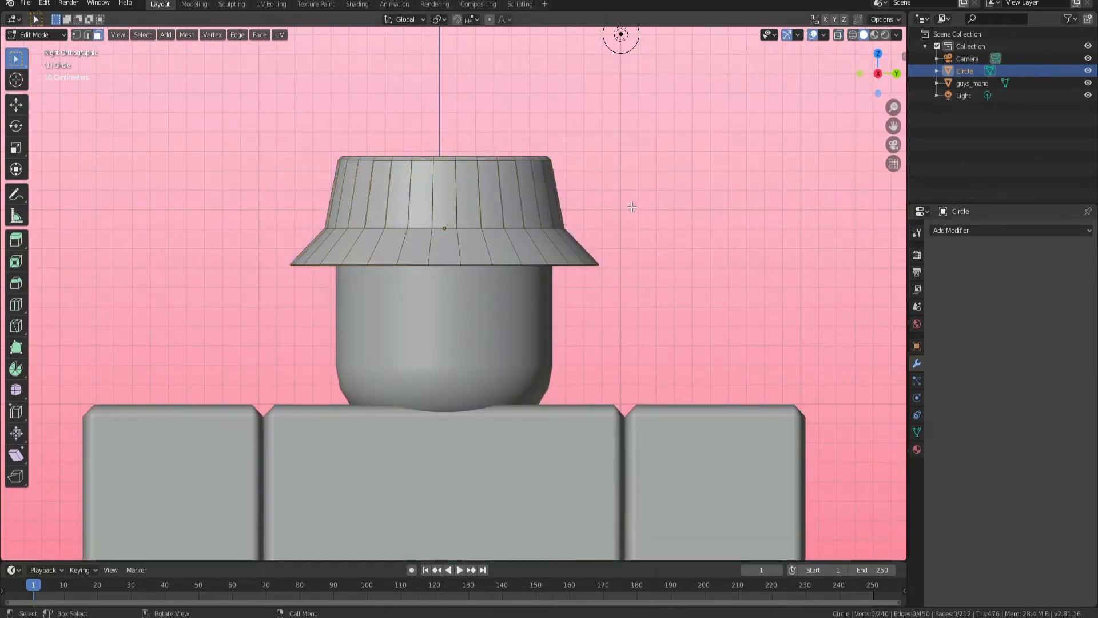
key(ctrl+z)
key(u)
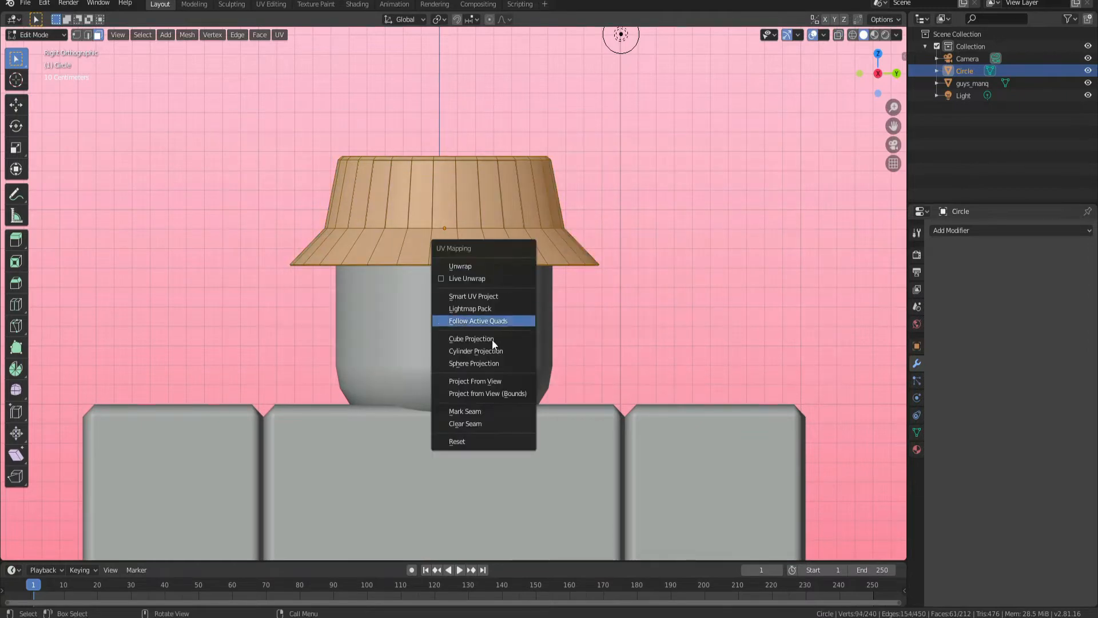
click(495, 382)
Select the hat faces visible from the left orthographic view and unwrap them with Project From View
click(879, 74)
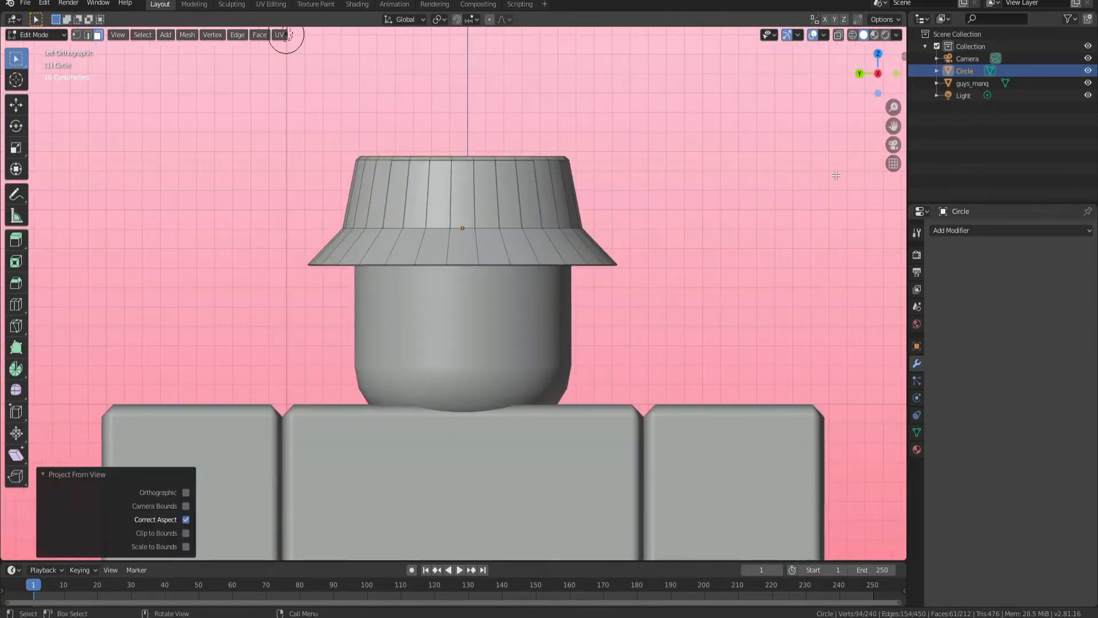
drag(275, 114, 799, 385)
key(u)
click(517, 292)
Switch to the UV Editing workspace and select the whole hat mesh so all its UVs are shown
click(271, 4)
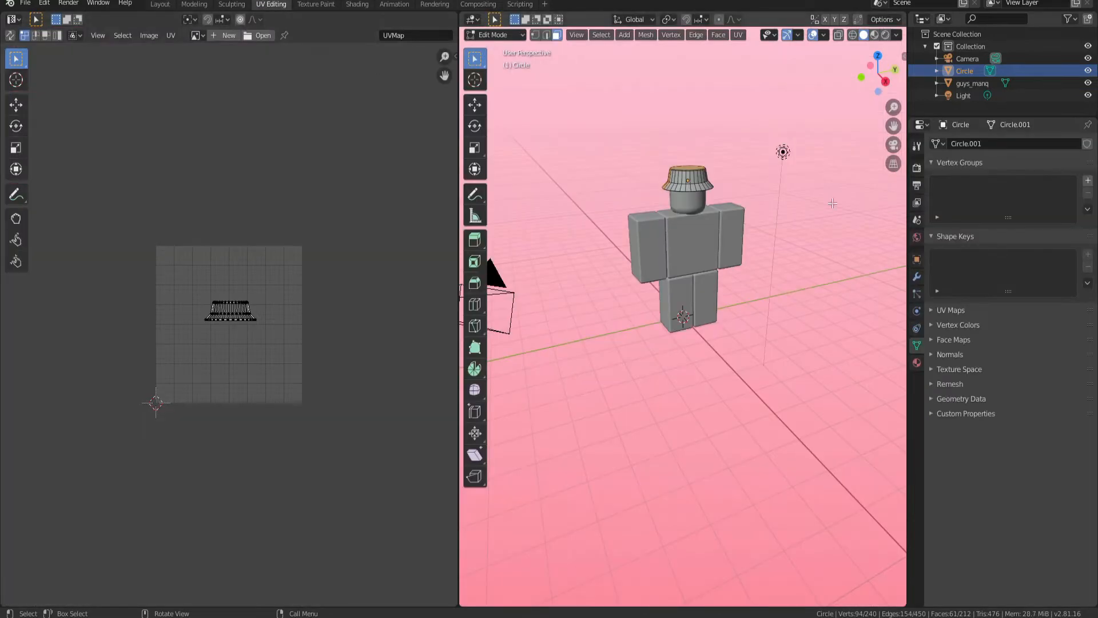
click(886, 81)
scroll(726, 145, up, 7)
shift+middle_drag(725, 145, 696, 277)
scroll(696, 277, up, 1)
shift+middle_drag(696, 172, 721, 282)
key(a)
scroll(189, 343, up, 4)
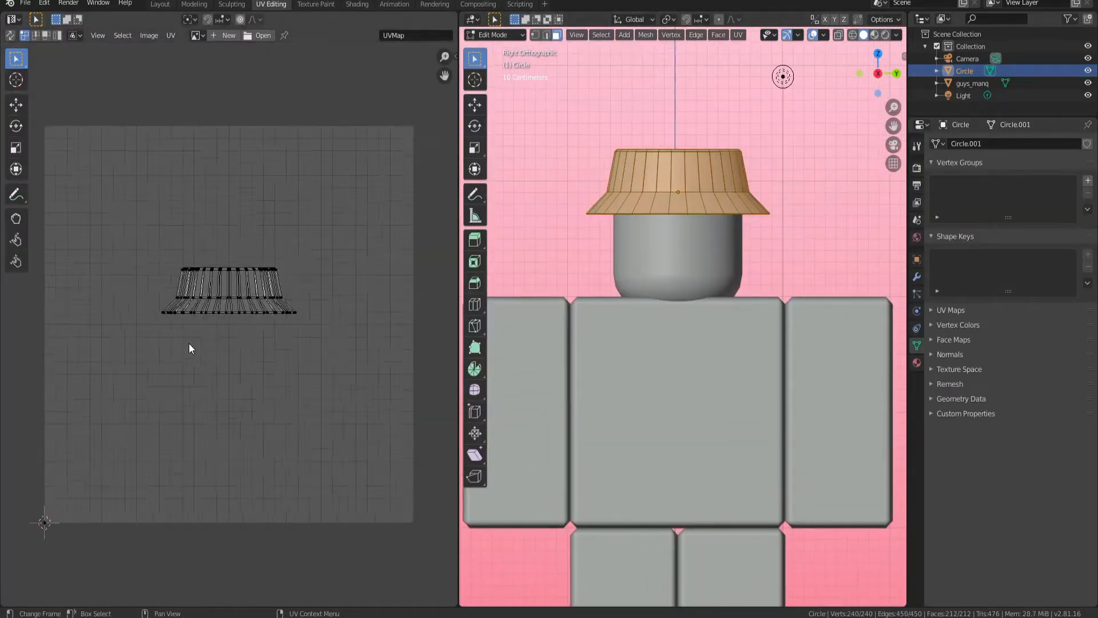
Move one of the two overlapping hat UV islands straight down, clear of the other
scroll(259, 355, up, 1)
key(g)
click(260, 547)
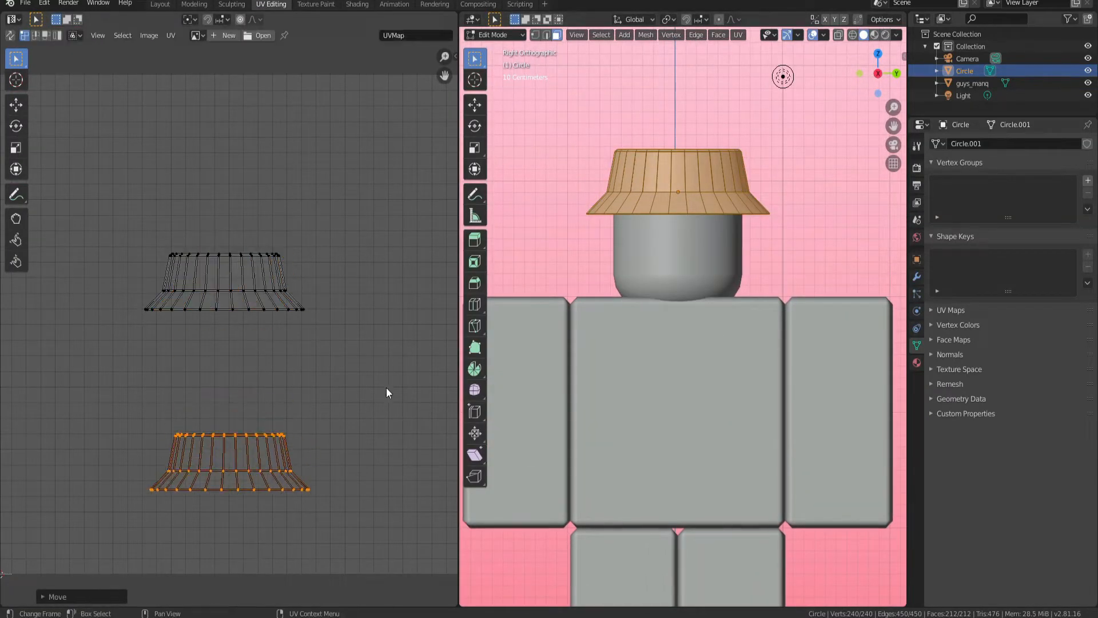
scroll(247, 319, down, 2)
Enlarge the upper UV island to nearly the full texture width and move it into the upper half
click(232, 296)
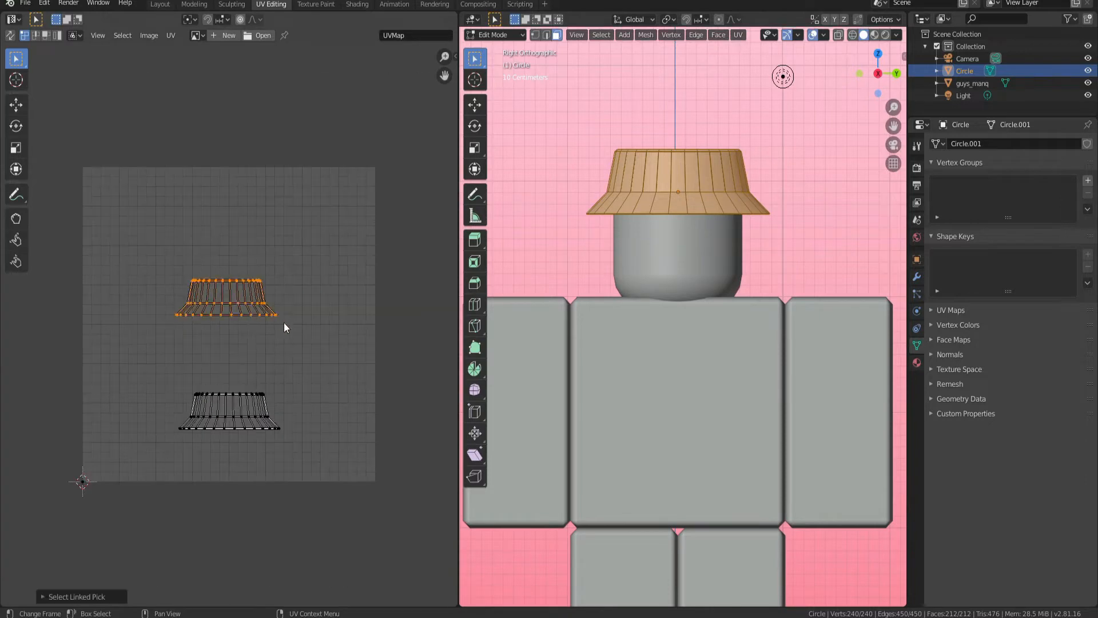
key(s)
click(382, 396)
key(g)
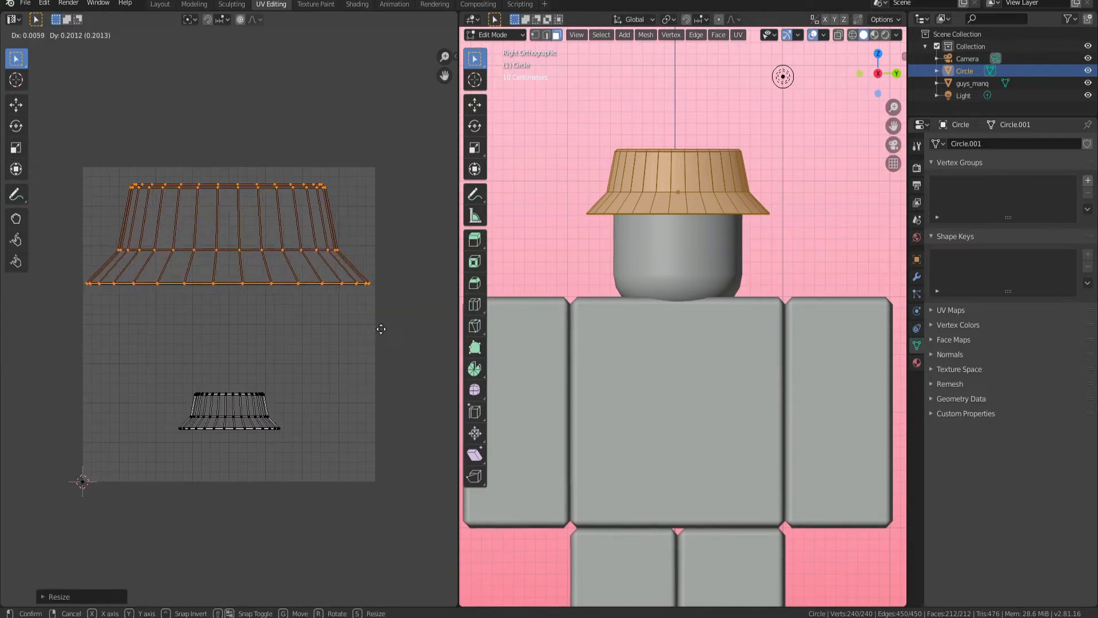
click(379, 325)
key(s)
click(265, 365)
Stretch the upper UV island vertically, then fine-tune its position and size inside the texture bounds
key(s)
key(y)
click(265, 378)
key(g)
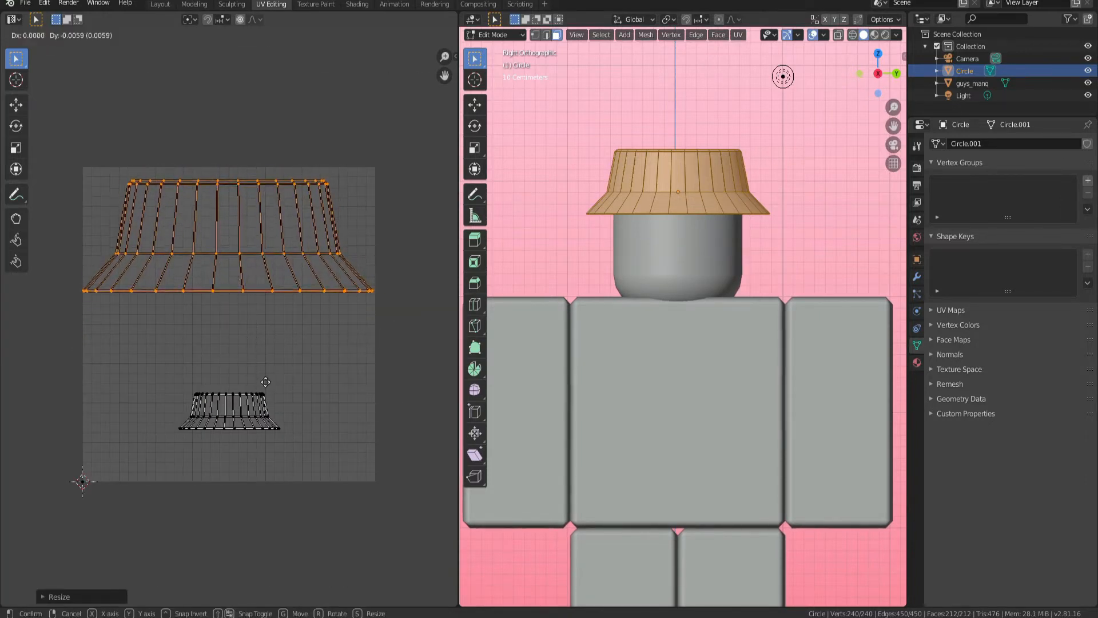
click(265, 384)
key(s)
click(263, 380)
Enlarge the lower UV island to the upper one's width, stretch it vertically and position it in the lower half
key(alt+a)
key(s)
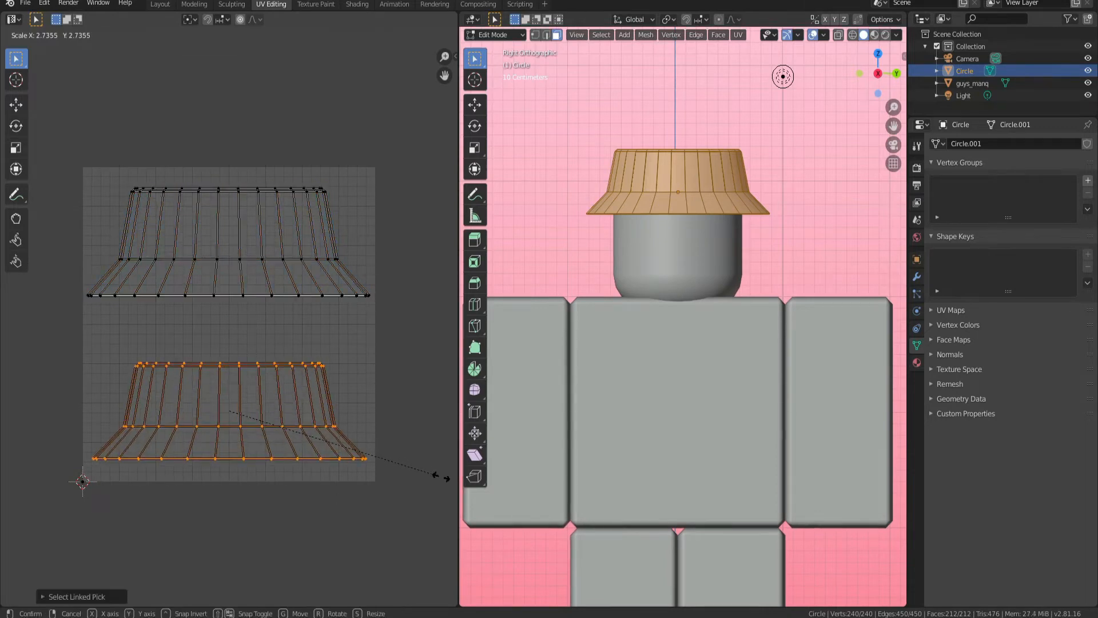
click(287, 496)
key(s)
key(y)
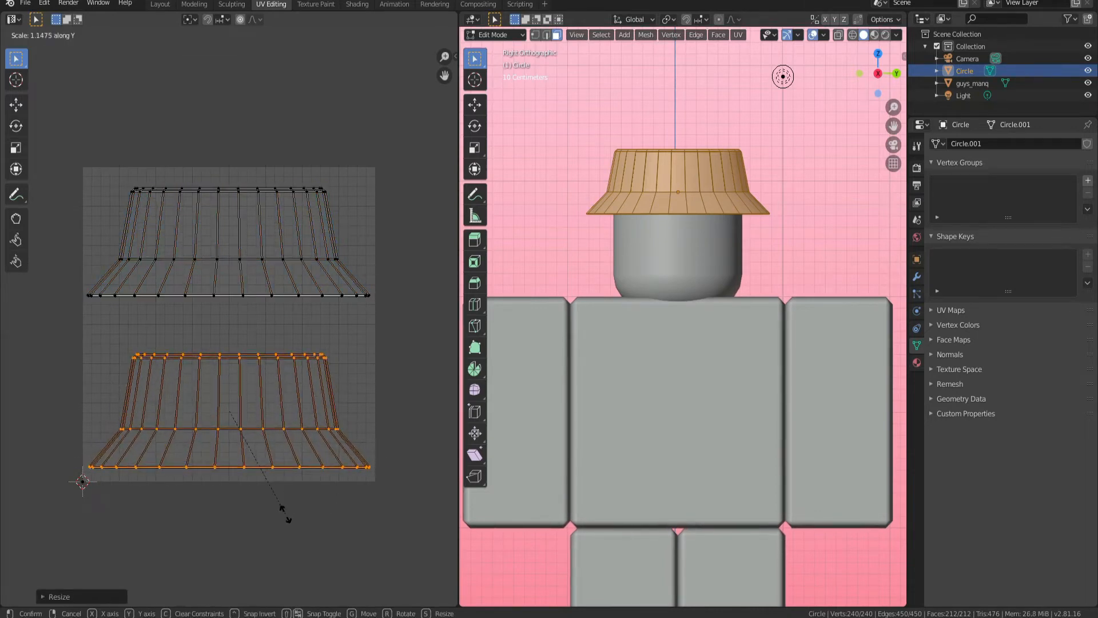
click(292, 523)
key(g)
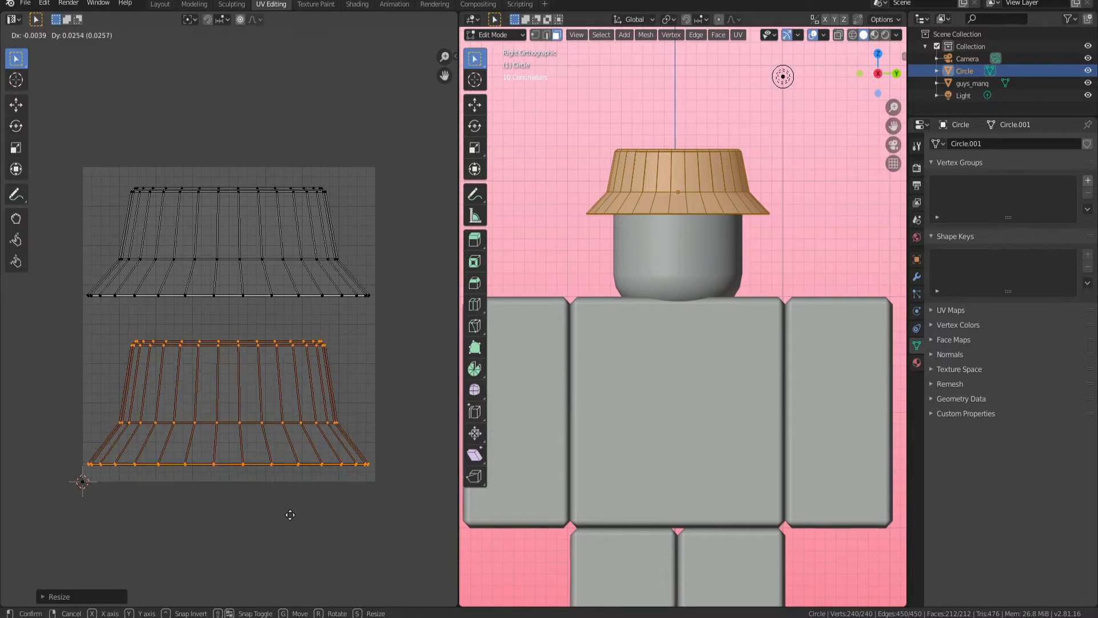
click(287, 515)
Stretch the upper UV island vertically to the lower one's height and shift it down within the texture bounds
key(alt+a)
key(l)
key(s)
key(y)
click(257, 269)
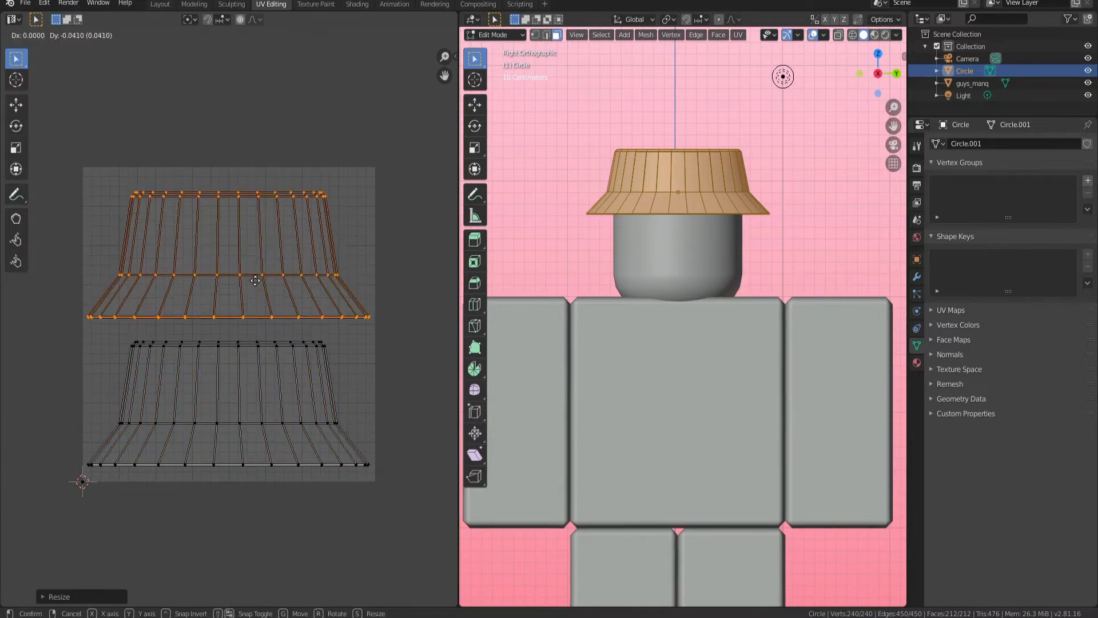
key(alt+a)
scroll(311, 342, up, 3)
scroll(279, 384, down, 2)
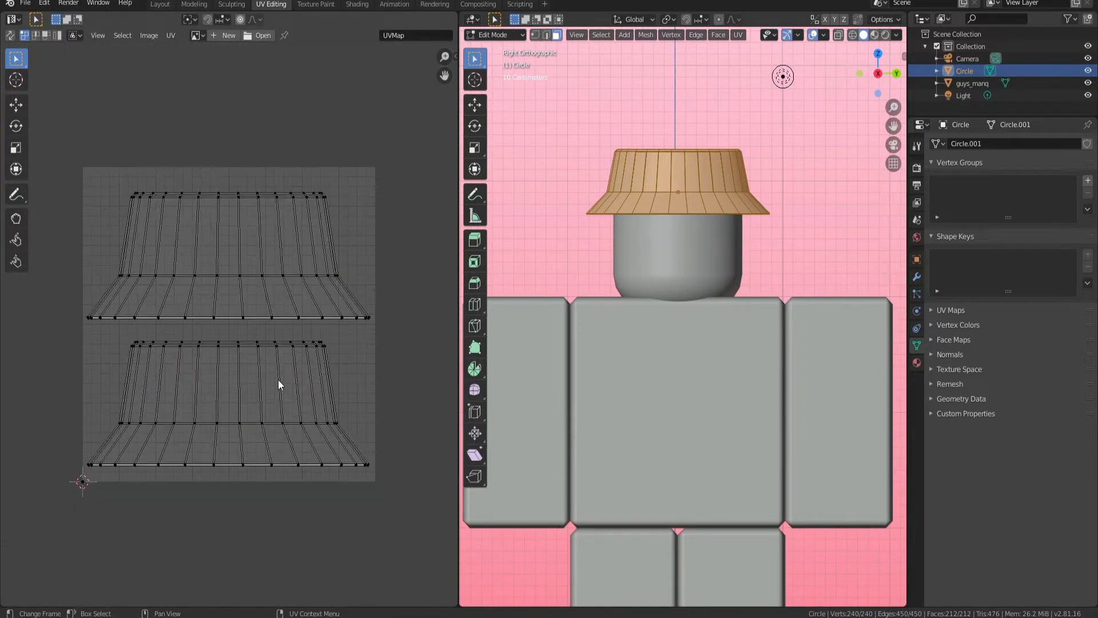
Move the lower UV island onto the upper one and align their brim corners closely
key(l)
key(g)
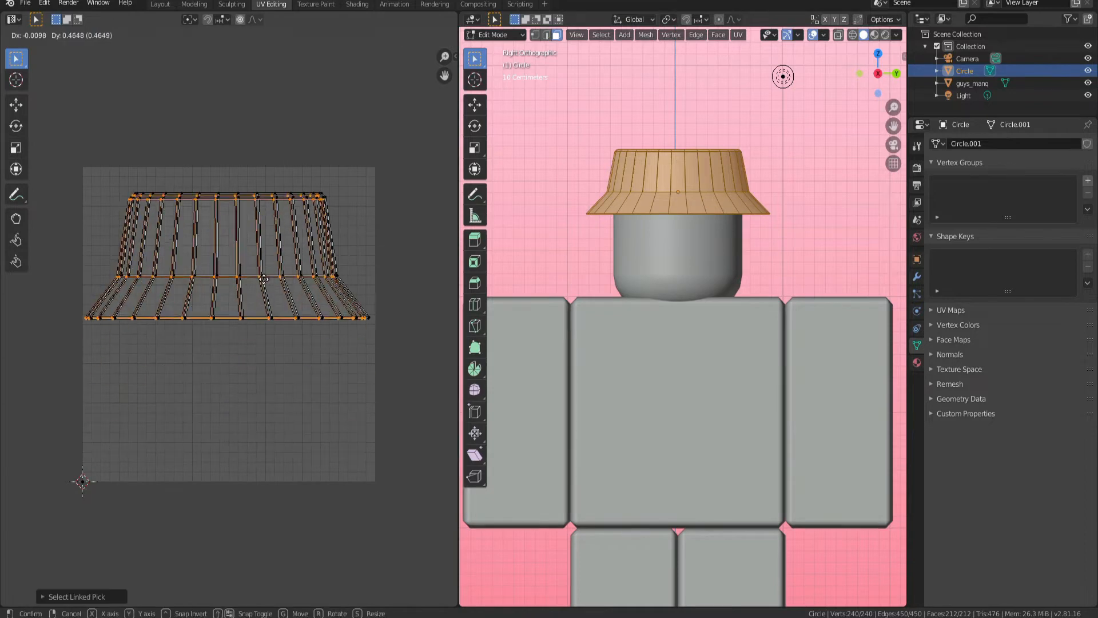
click(265, 277)
scroll(265, 286, up, 8)
middle_drag(122, 253, 418, 201)
key(g)
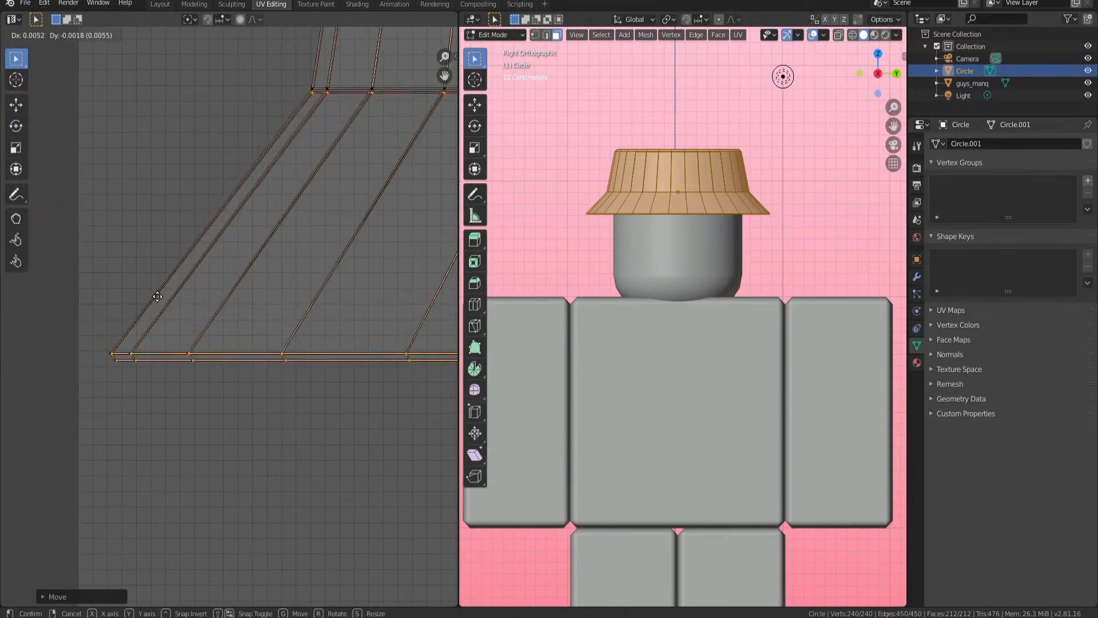
click(156, 294)
Scale the overlaid UV island slightly in height with the Transform tool to match the island beneath
scroll(146, 309, down, 9)
middle_drag(108, 345, 76, 348)
scroll(69, 320, up, 4)
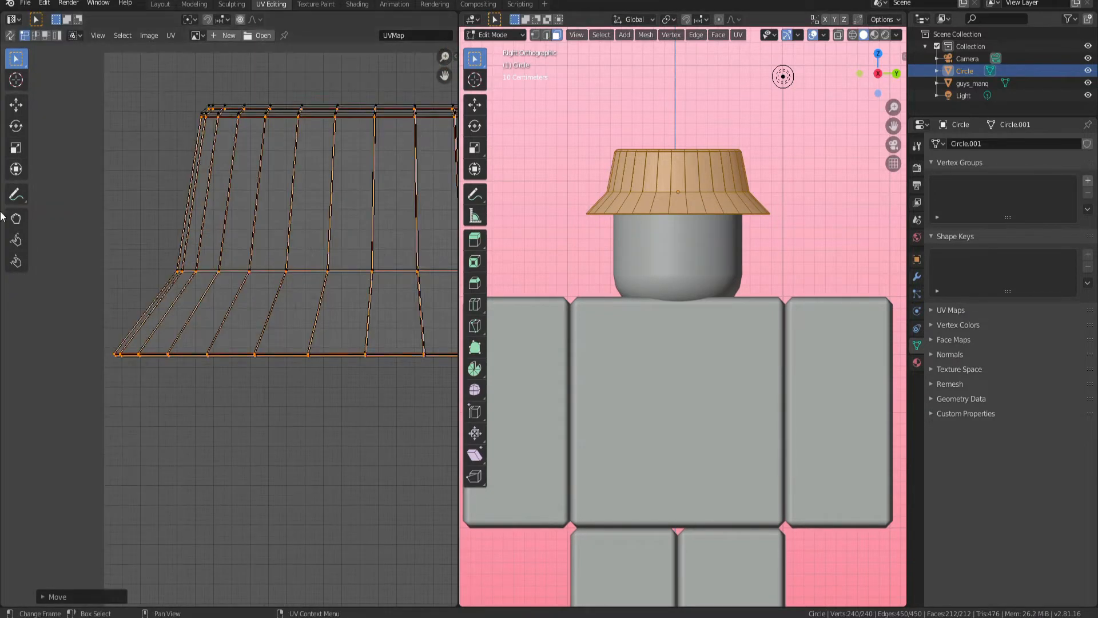
click(16, 169)
middle_drag(356, 229, 287, 292)
scroll(287, 292, up, 3)
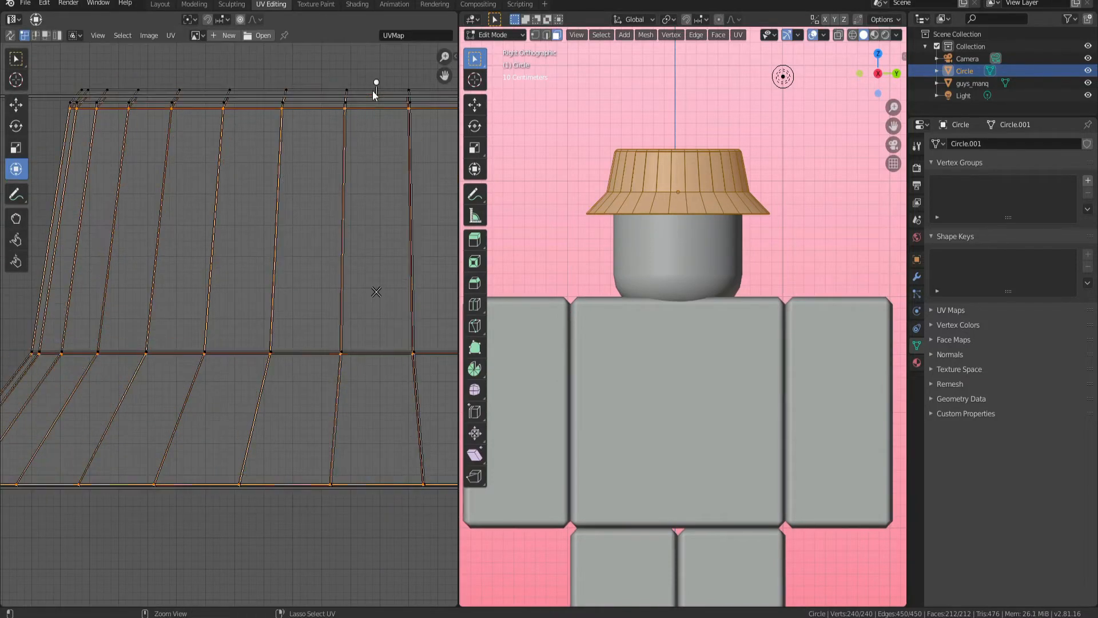
drag(373, 90, 374, 78)
right_click(375, 74)
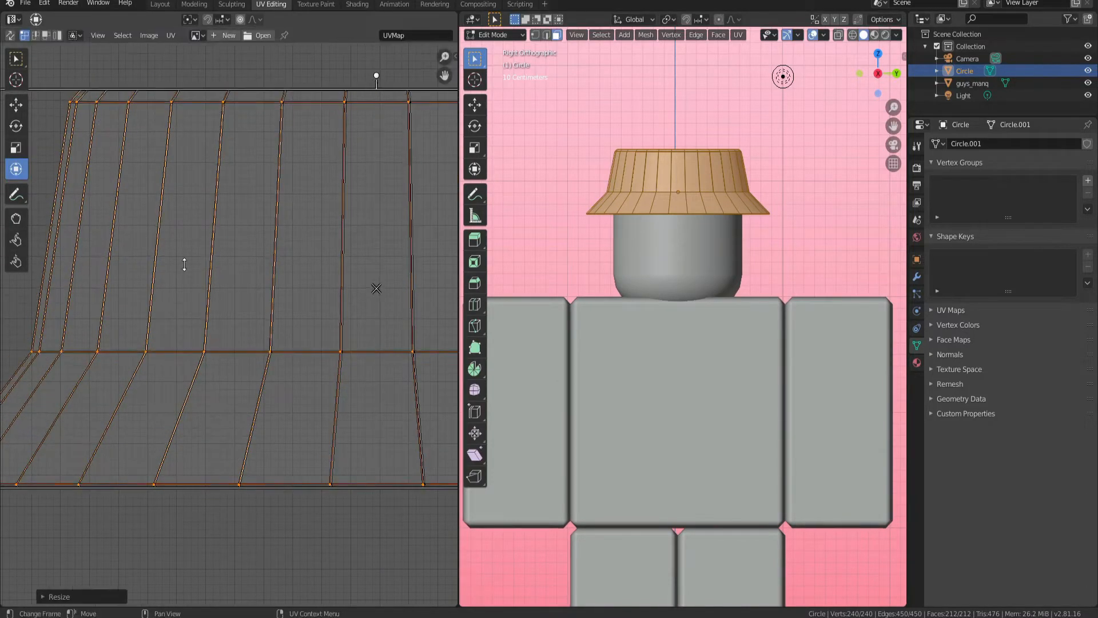
Widen the overlaid UV island slightly with the Transform tool so its outer brim edge matches the island beneath
scroll(187, 265, down, 1)
middle_drag(313, 306, 186, 311)
scroll(206, 314, up, 1)
middle_drag(424, 335, 299, 337)
scroll(298, 338, up, 1)
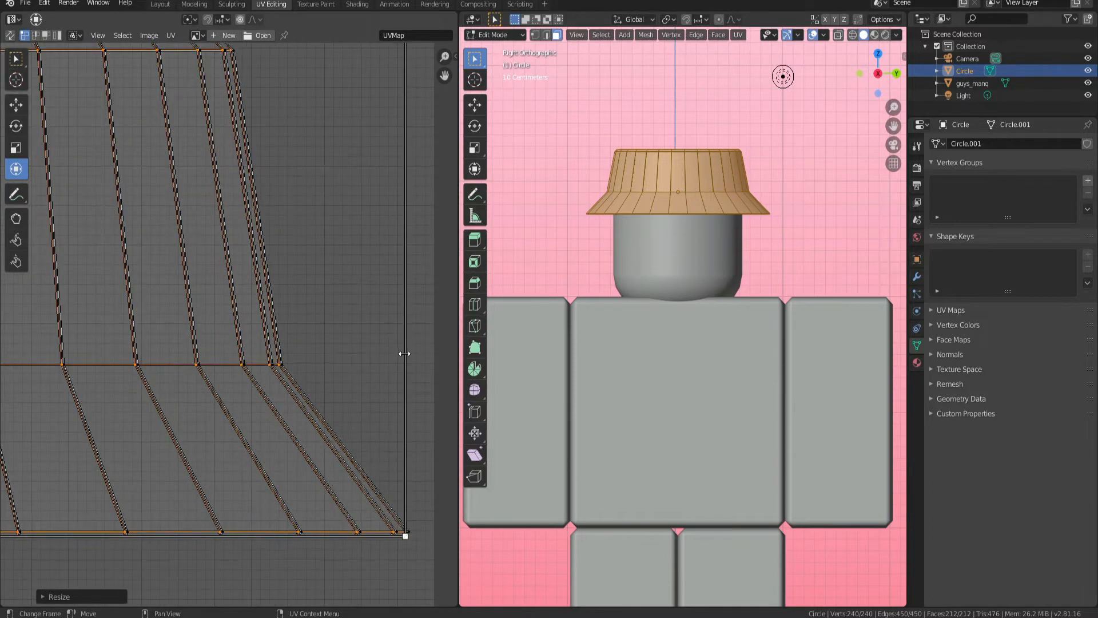
drag(405, 353, 410, 354)
Select both overlaid UV islands, move them toward the middle of the texture area and scale them about 1.28 along Y
scroll(359, 365, down, 8)
middle_drag(358, 366, 481, 363)
click(242, 510)
scroll(328, 378, up, 3)
middle_drag(328, 378, 247, 343)
key(l)
click(12, 55)
scroll(238, 249, down, 1)
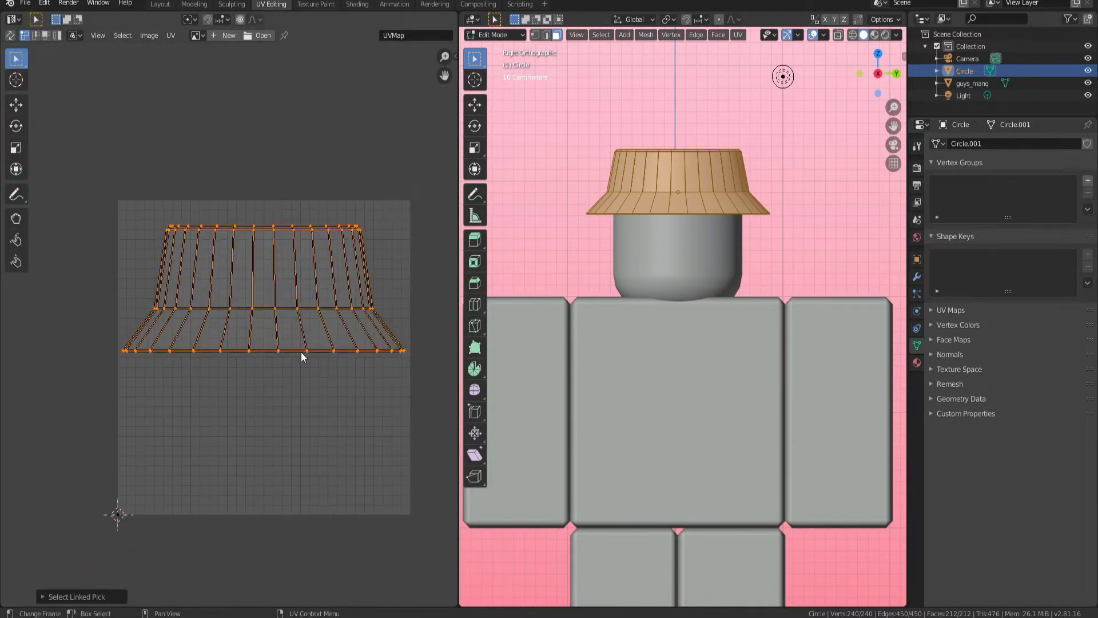
key(g)
key(s)
key(y)
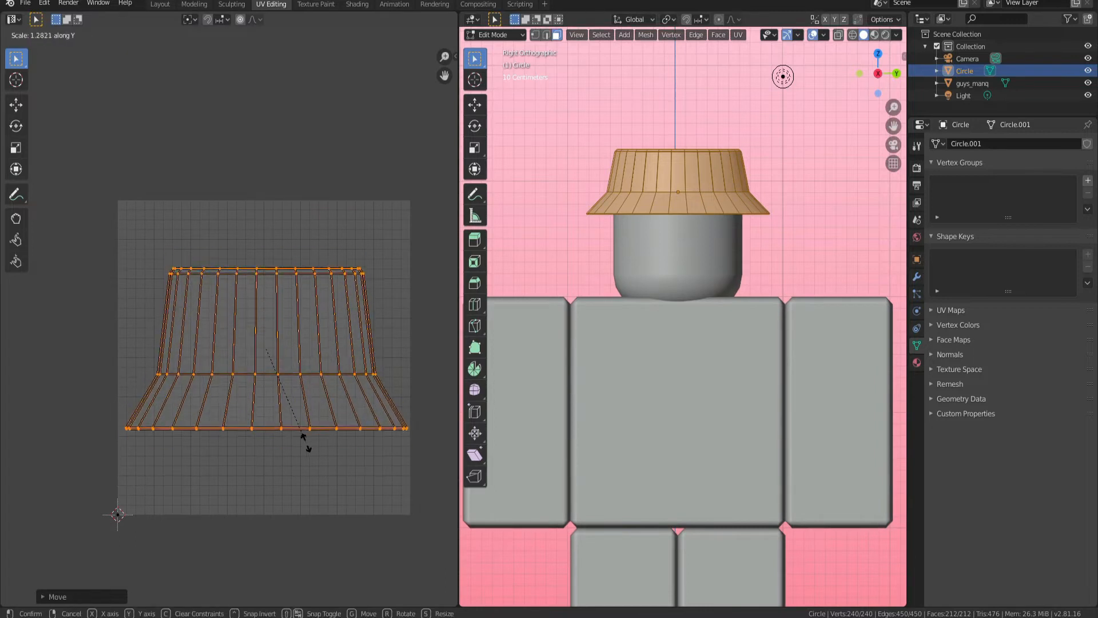
click(324, 455)
Create a new 256 × 256 px image with the Color Grid generated type
click(224, 37)
click(261, 41)
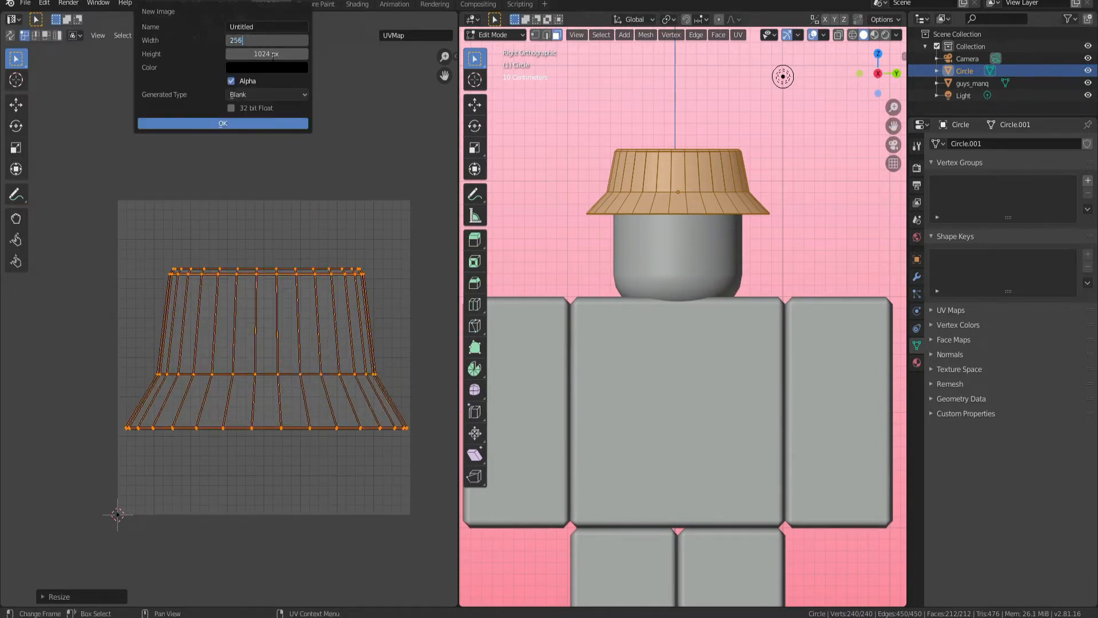
click(277, 97)
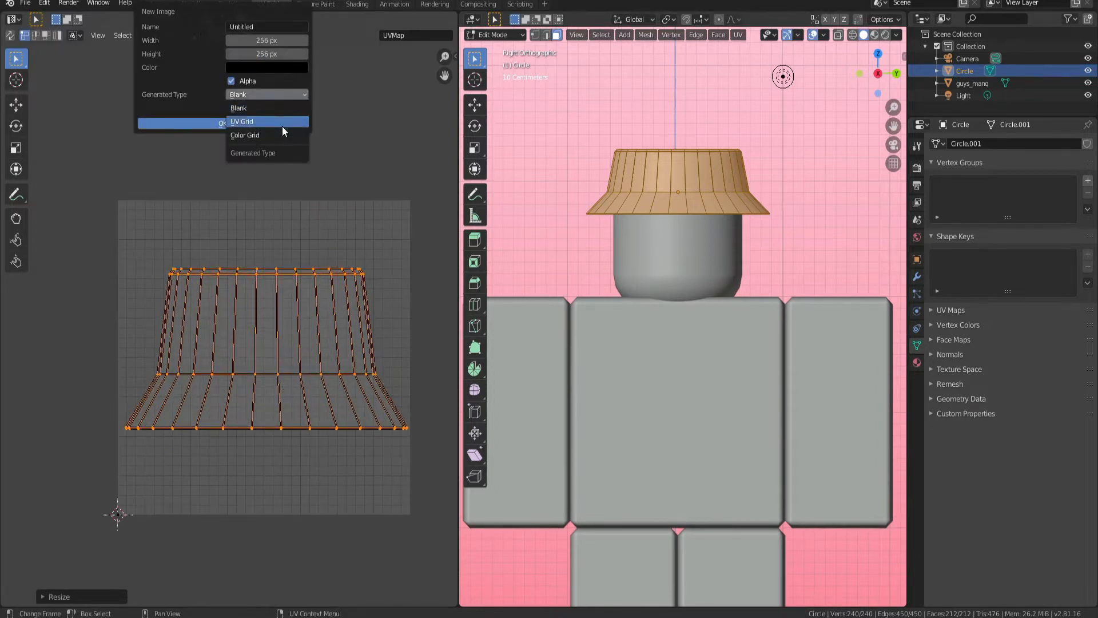
click(283, 123)
click(264, 124)
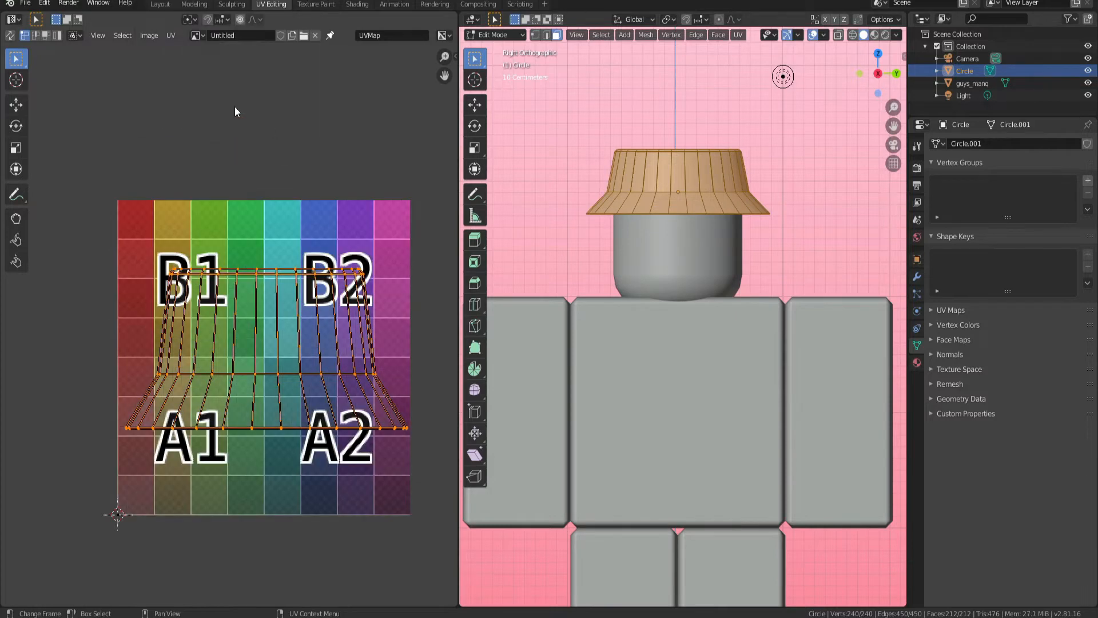
Switch to texture painting and add a 256 × 256 px Base Color paint slot with the Color Grid type to the hat
click(897, 35)
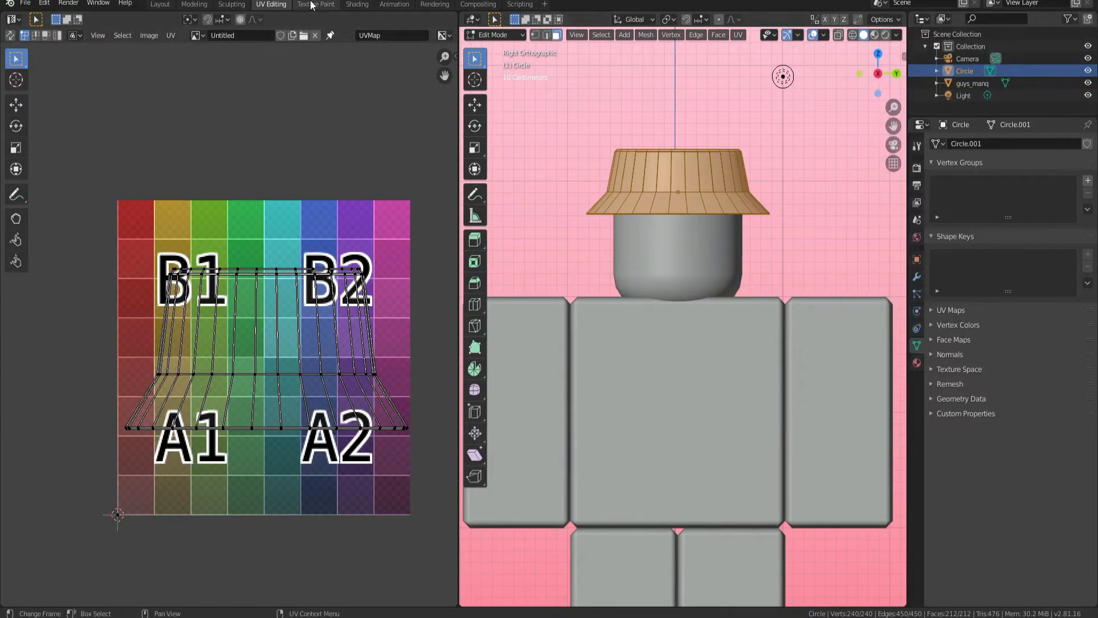
click(311, 6)
click(178, 36)
click(188, 67)
click(150, 35)
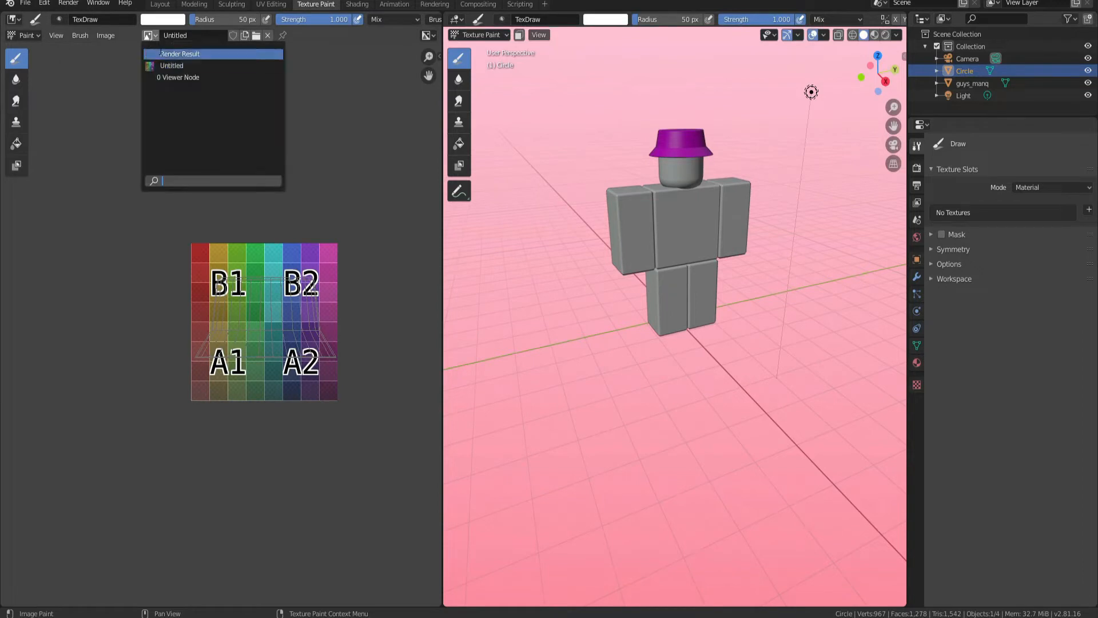
click(1089, 210)
click(1081, 220)
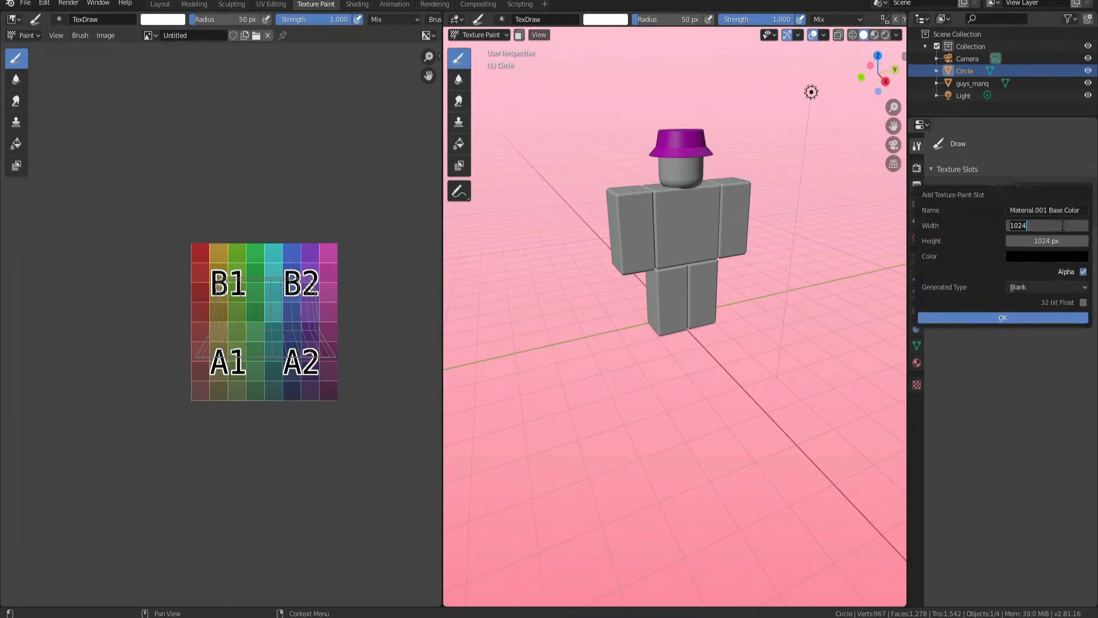
click(1045, 287)
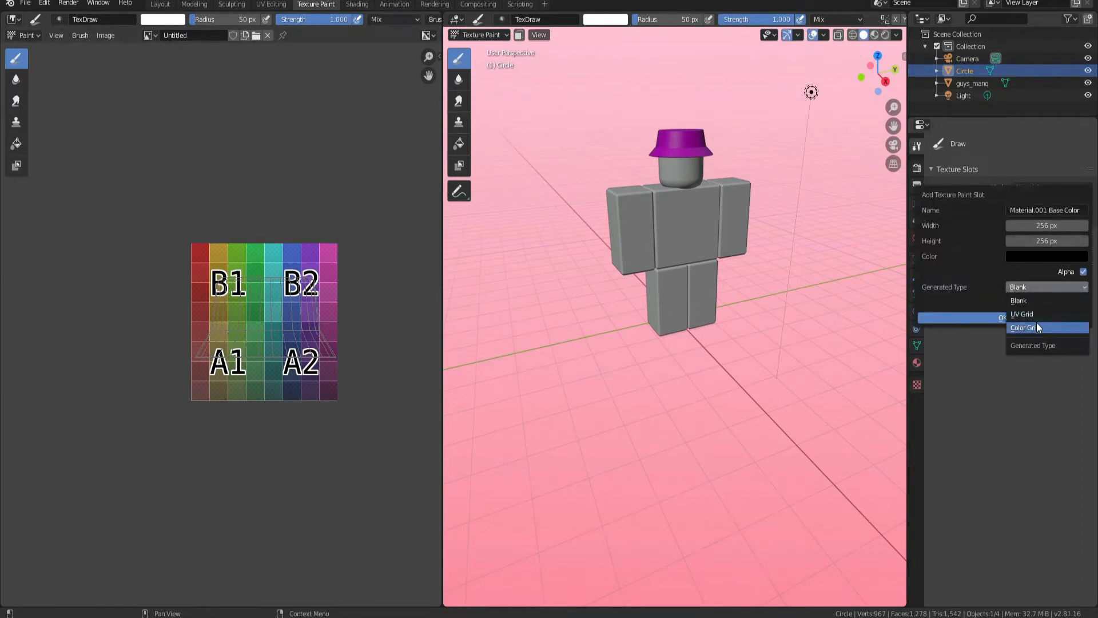
click(1036, 322)
click(1012, 318)
View the hat straight from its right side and show the Material.001 Base Color image for painting
scroll(684, 138, up, 3)
shift+middle_drag(684, 139, 684, 335)
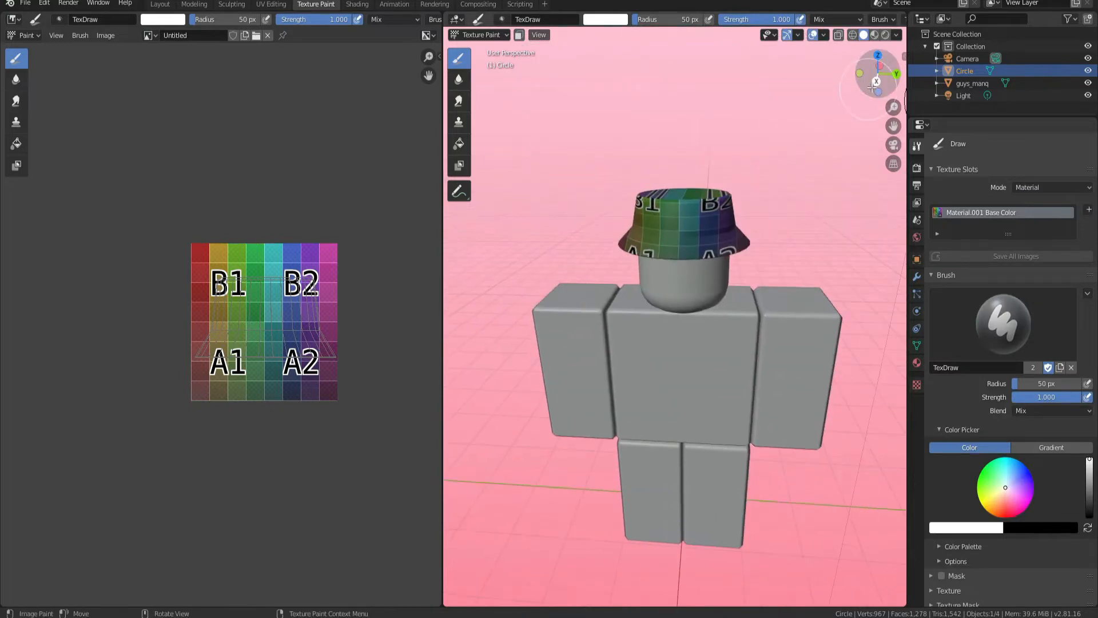
click(877, 81)
shift+middle_drag(738, 156, 698, 239)
scroll(698, 239, up, 3)
scroll(286, 332, up, 3)
middle_drag(259, 341, 185, 325)
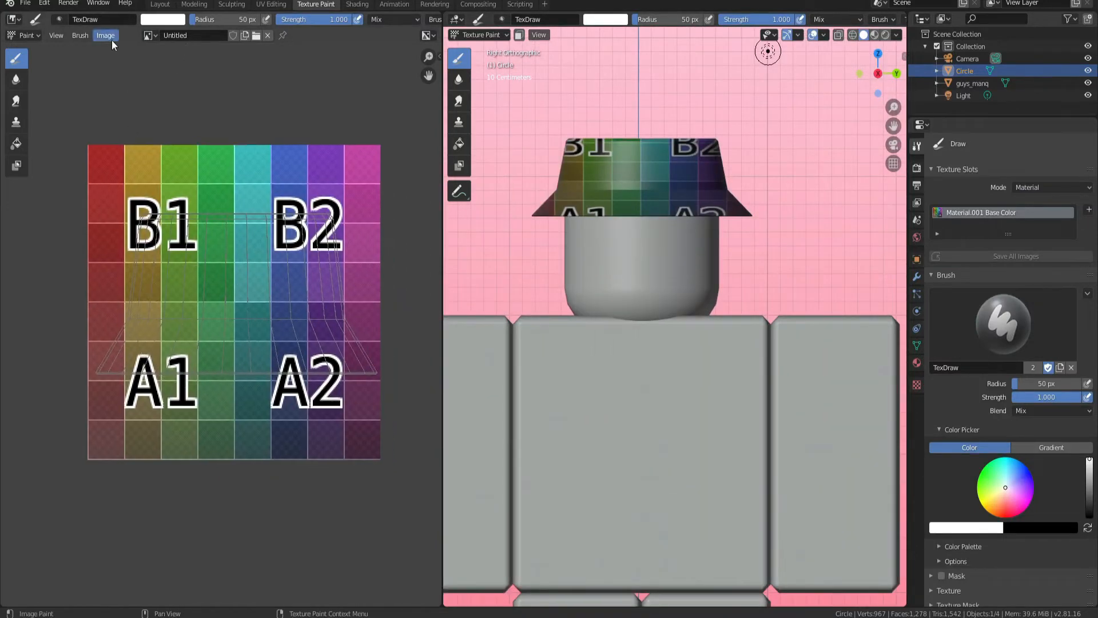
click(102, 38)
click(149, 36)
click(183, 55)
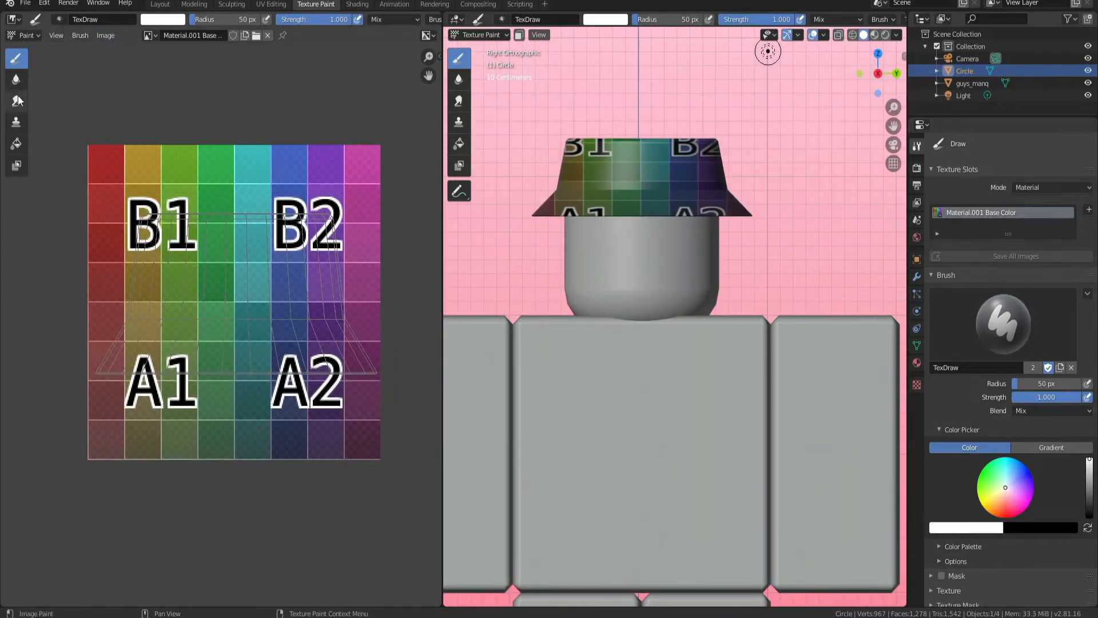
Set the draw brush radius to 182 px and cover the whole texture with light pink
key(f)
click(365, 293)
mouse_move(128, 336)
mouse_down()
mouse_move(218, 196)
mouse_move(19, 438)
mouse_move(153, 332)
mouse_up()
scroll(155, 336, up, 2)
click(163, 19)
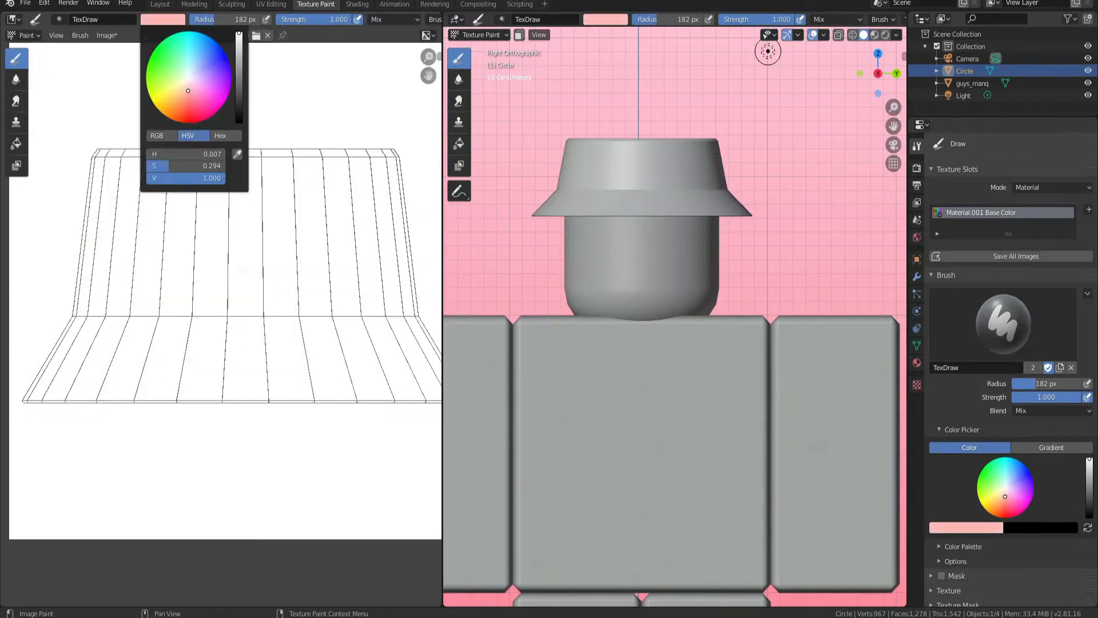
drag(191, 86, 191, 89)
scroll(290, 245, down, 2)
drag(289, 245, 342, 538)
scroll(212, 225, up, 2)
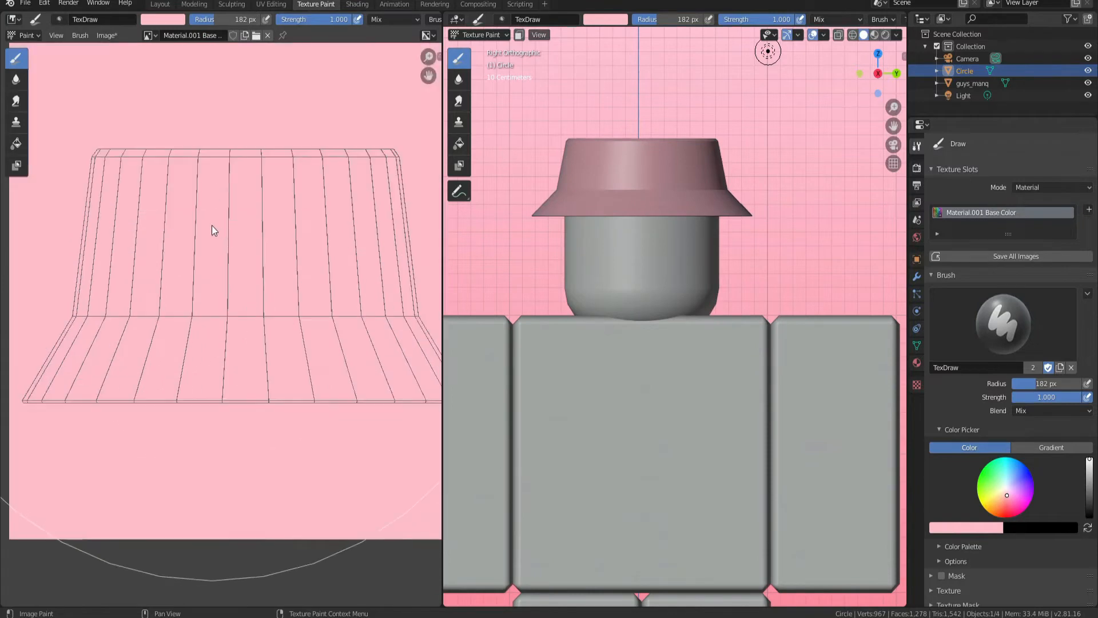
Shade along the hat's UV outline and brim edge in darker pink with a 10 px brush at 0.215 strength
click(163, 20)
key(shift+f)
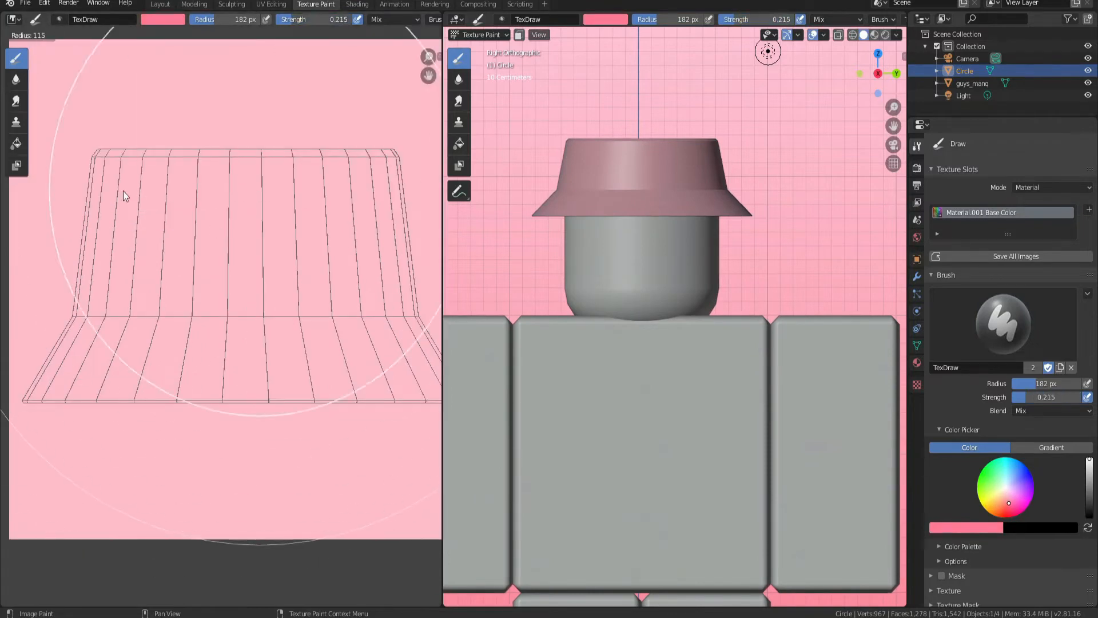
click(212, 179)
drag(94, 153, 325, 155)
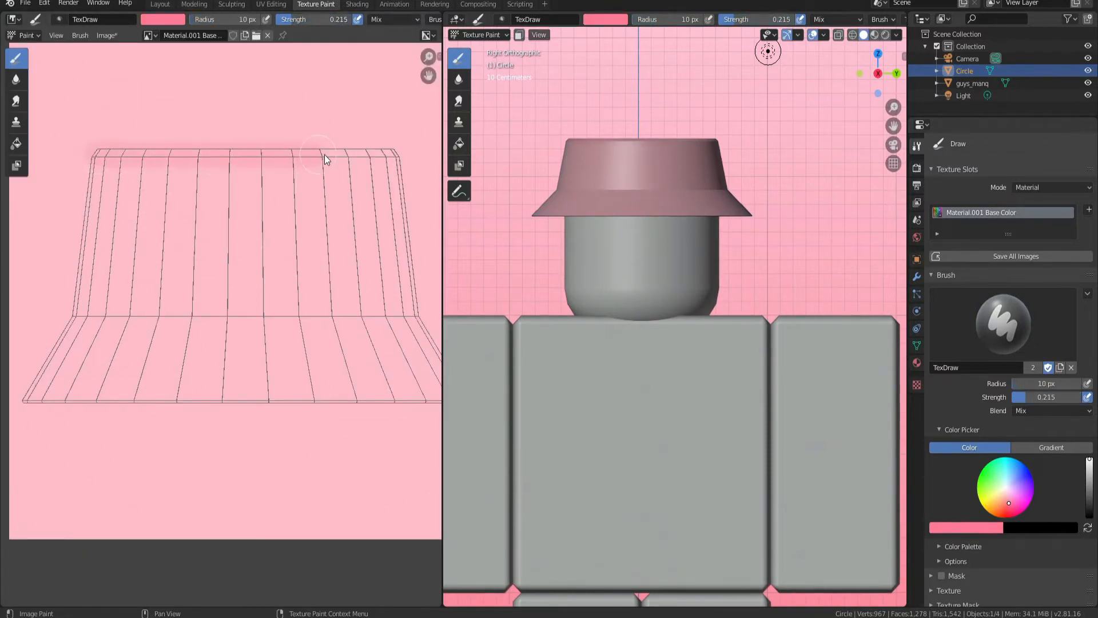
drag(89, 170, 80, 255)
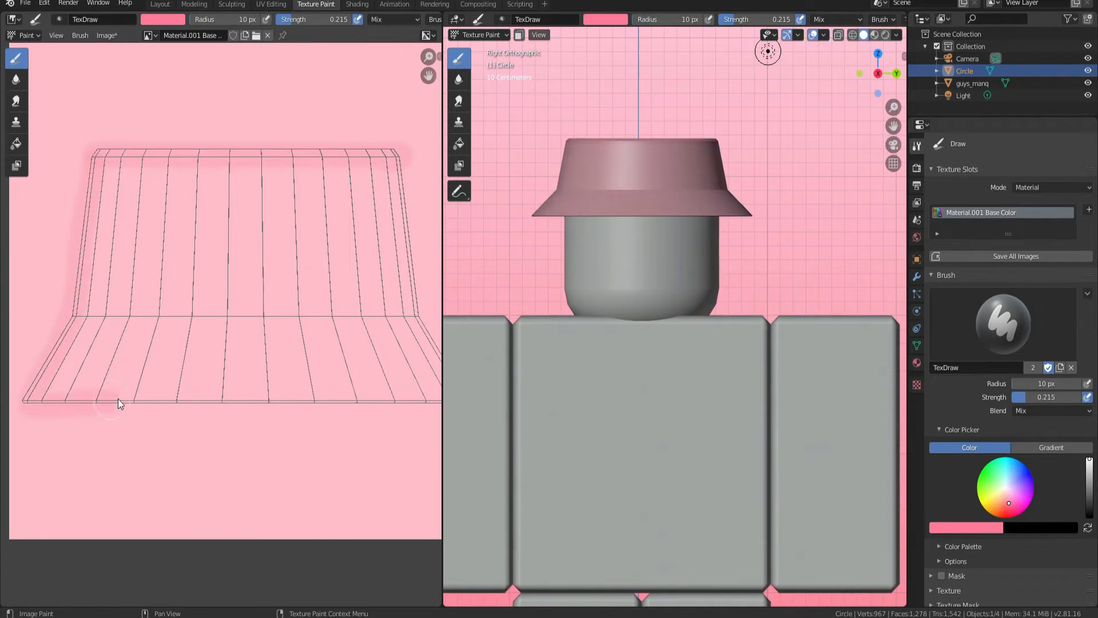
middle_drag(342, 378, 315, 371)
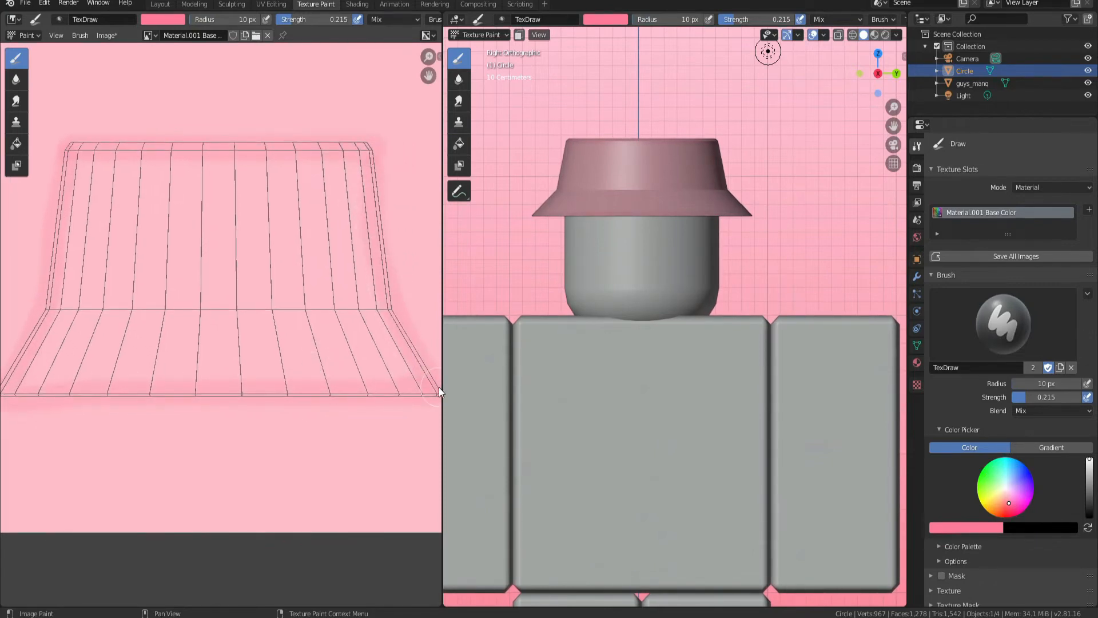
Blur the darker pink shading with the Soften brush at a 97 px radius and check the hat
click(16, 79)
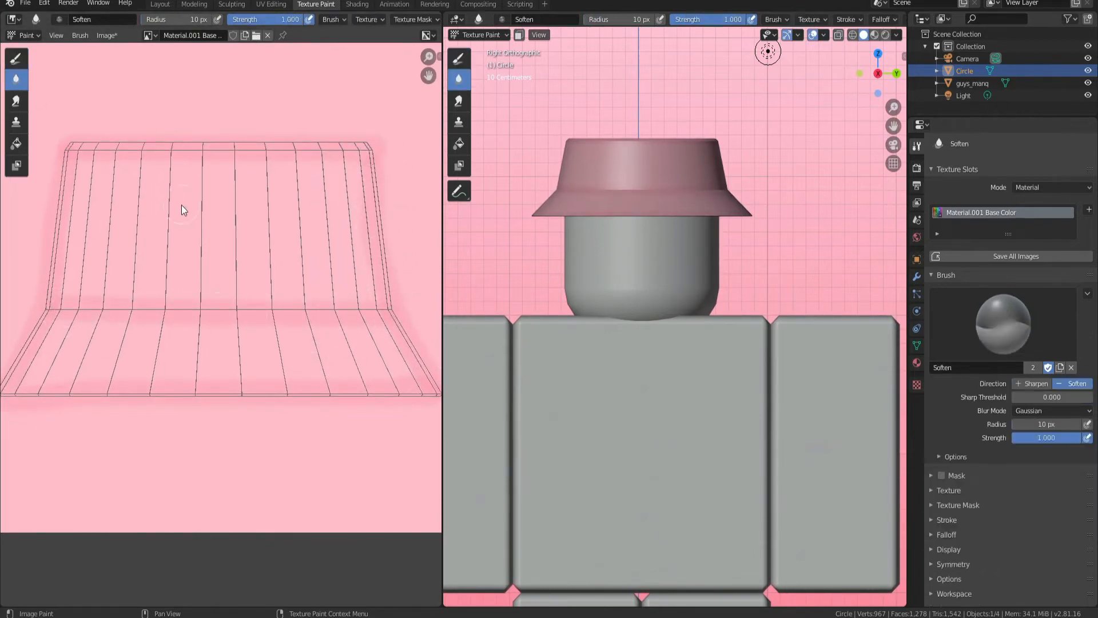
middle_drag(572, 275, 744, 277)
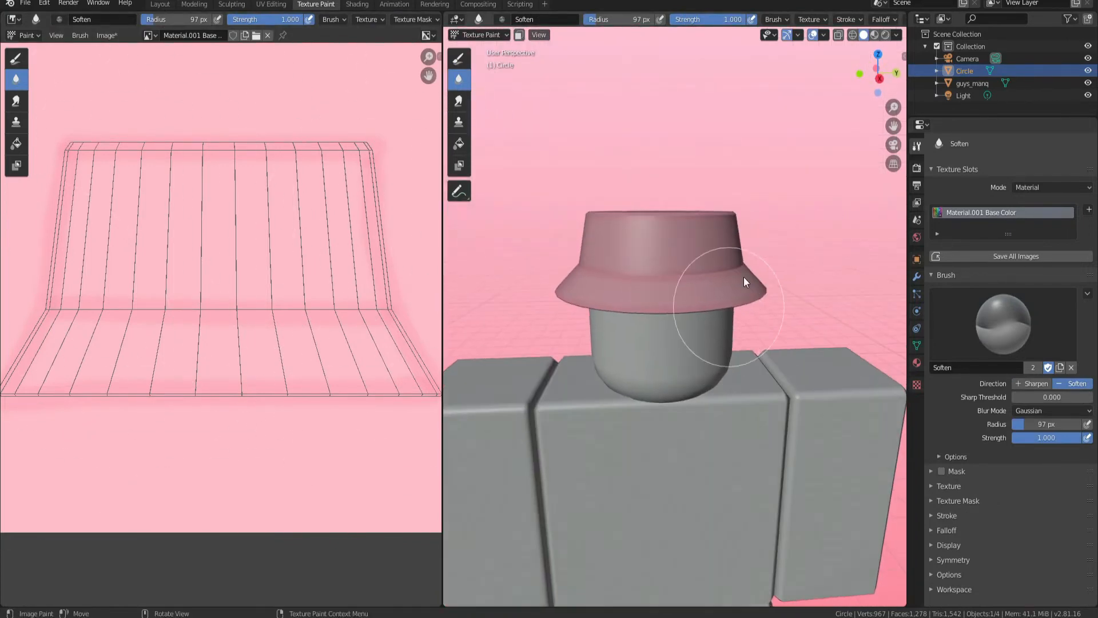
key(KP_3)
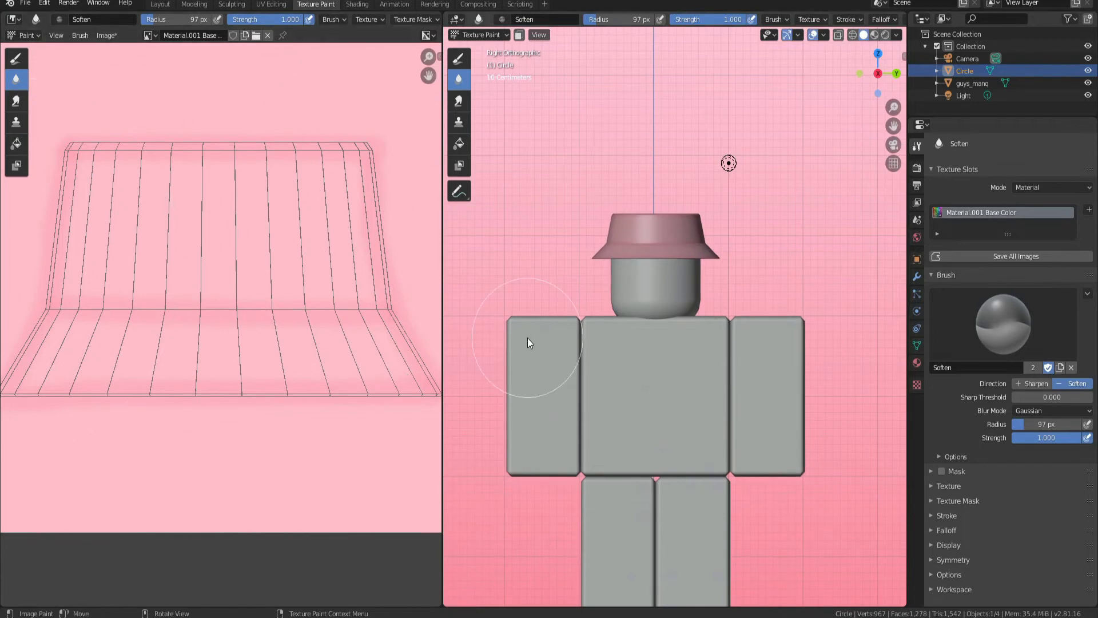
Paint light pink at full strength over the shading on the crown's sides (23 px radius) and the brim's left slanted edge (15 px)
click(16, 59)
click(163, 19)
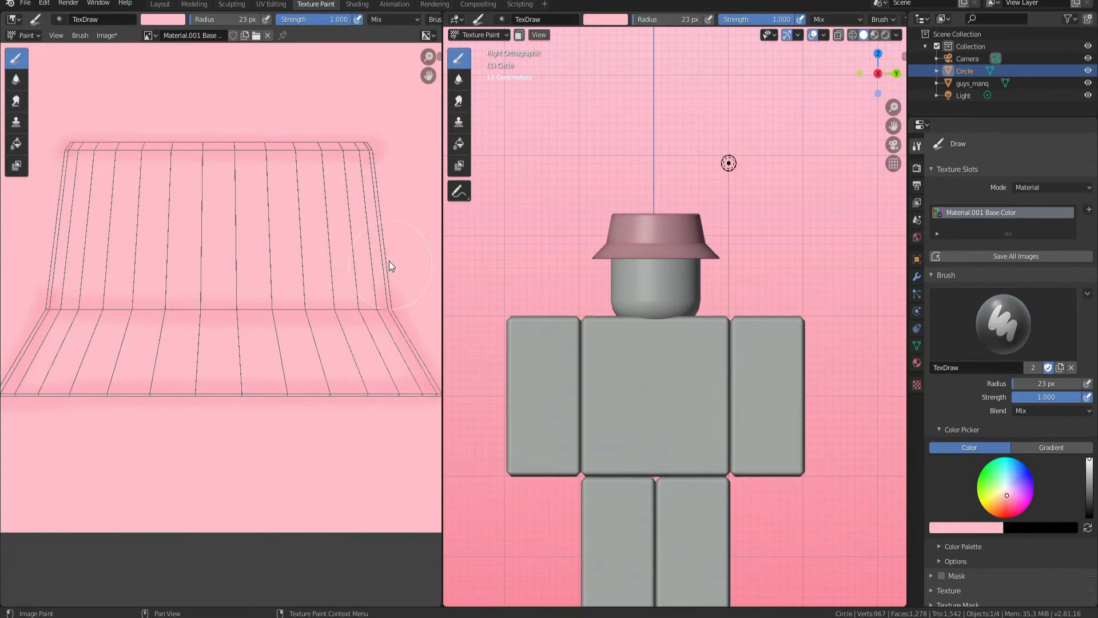
middle_drag(68, 339, 194, 303)
scroll(195, 303, up, 2)
key(f)
click(228, 314)
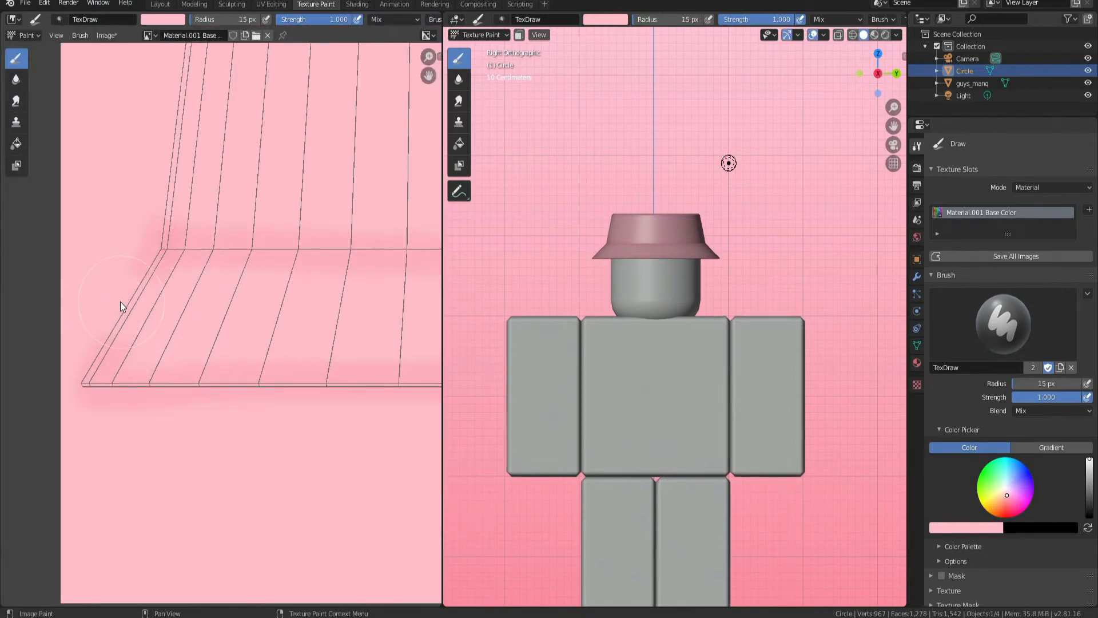
Cover the shading along the brim's right slanted edge with the same light pink
scroll(333, 300, down, 2)
middle_drag(333, 299, 30, 279)
scroll(301, 277, up, 2)
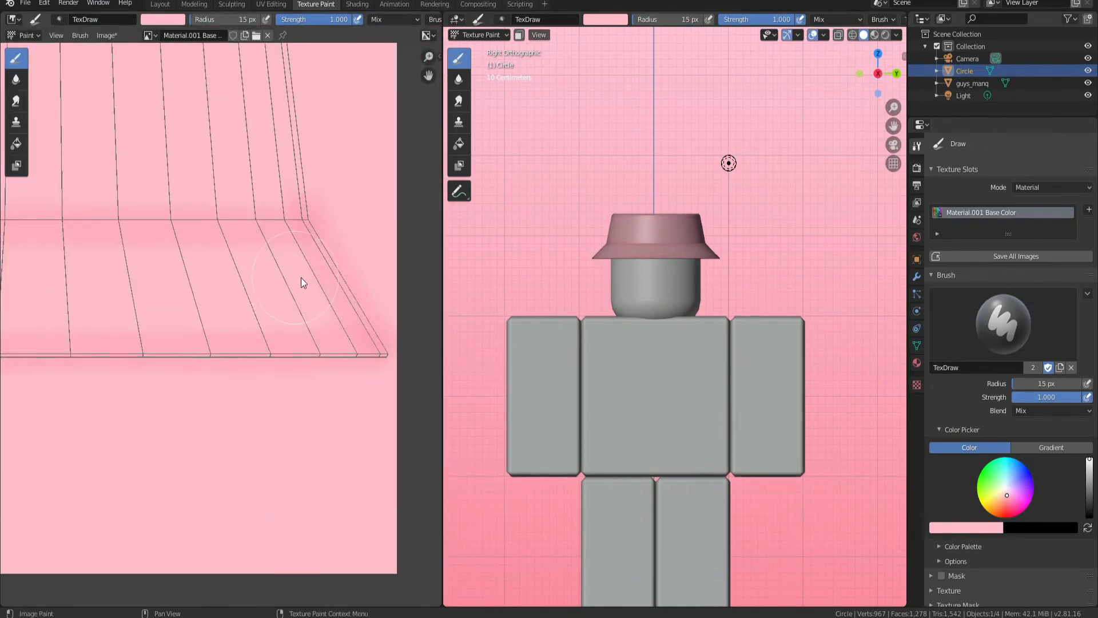
middle_drag(515, 343, 630, 179)
scroll(630, 179, up, 3)
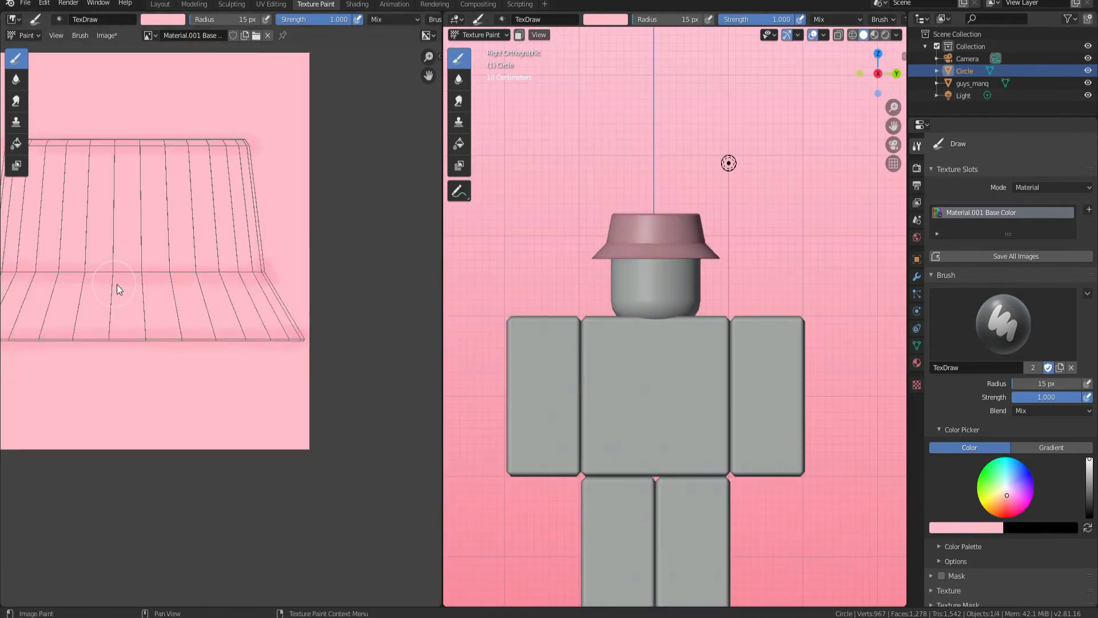
Soften the shading with a 27 px brush, smear it along the brim crease and lower edge at 53 px, and reduce the Smear radius to 21 px
middle_drag(117, 284, 245, 328)
click(16, 79)
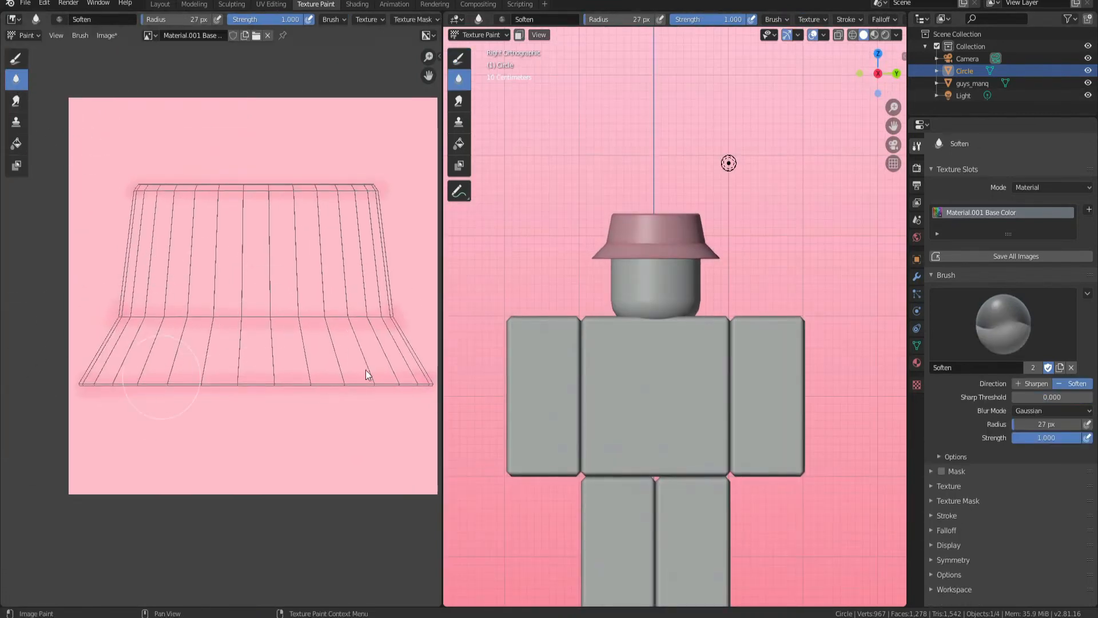
click(16, 101)
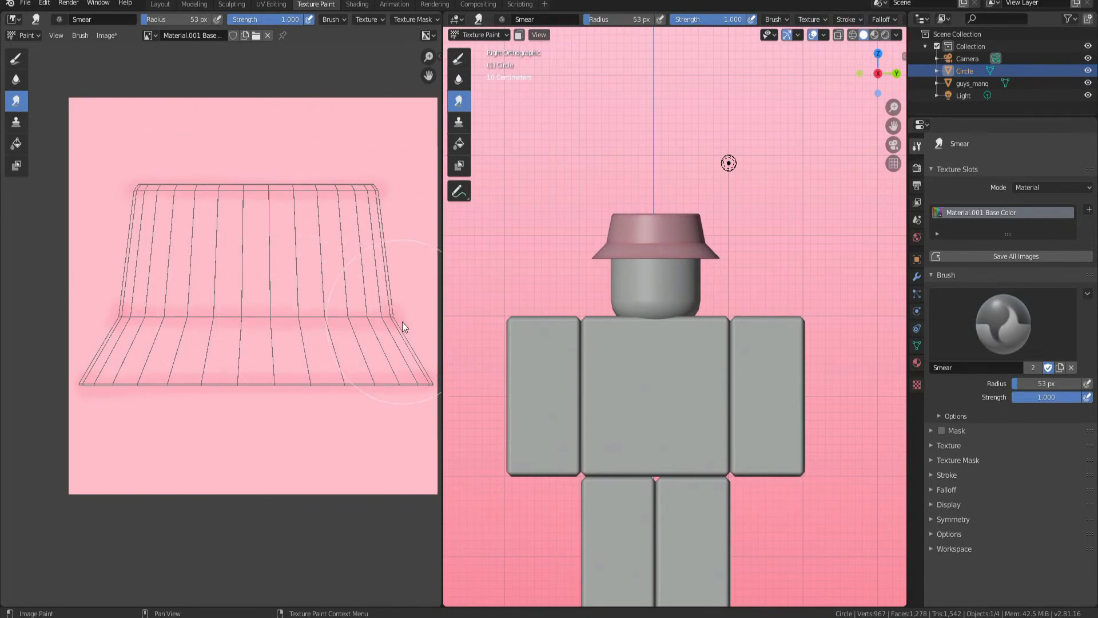
drag(402, 321, 118, 318)
drag(101, 384, 364, 383)
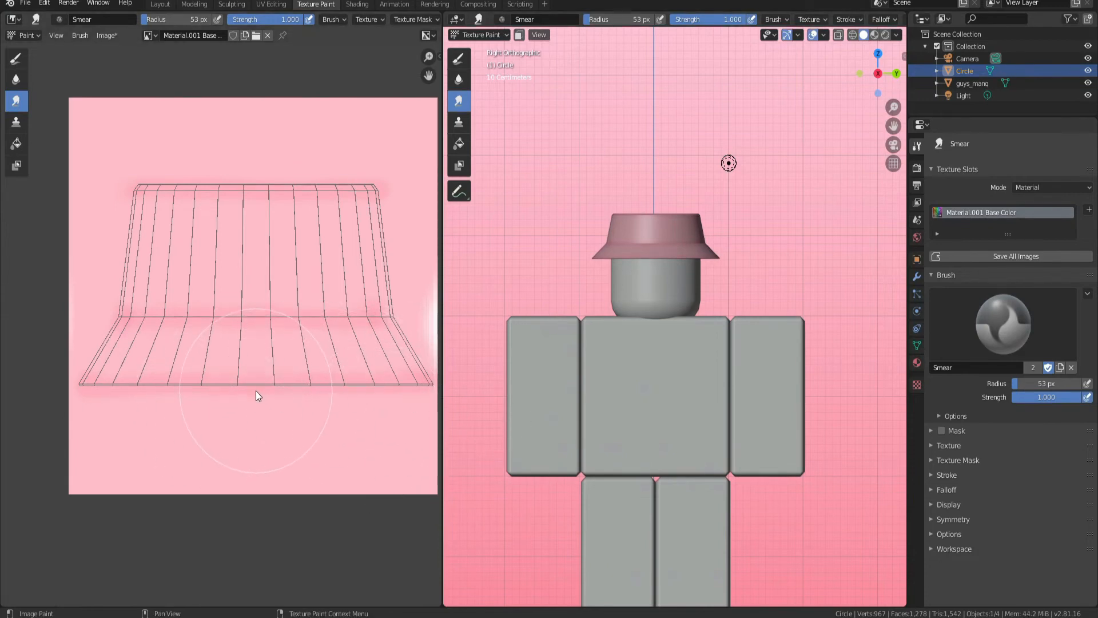
key(f)
click(204, 390)
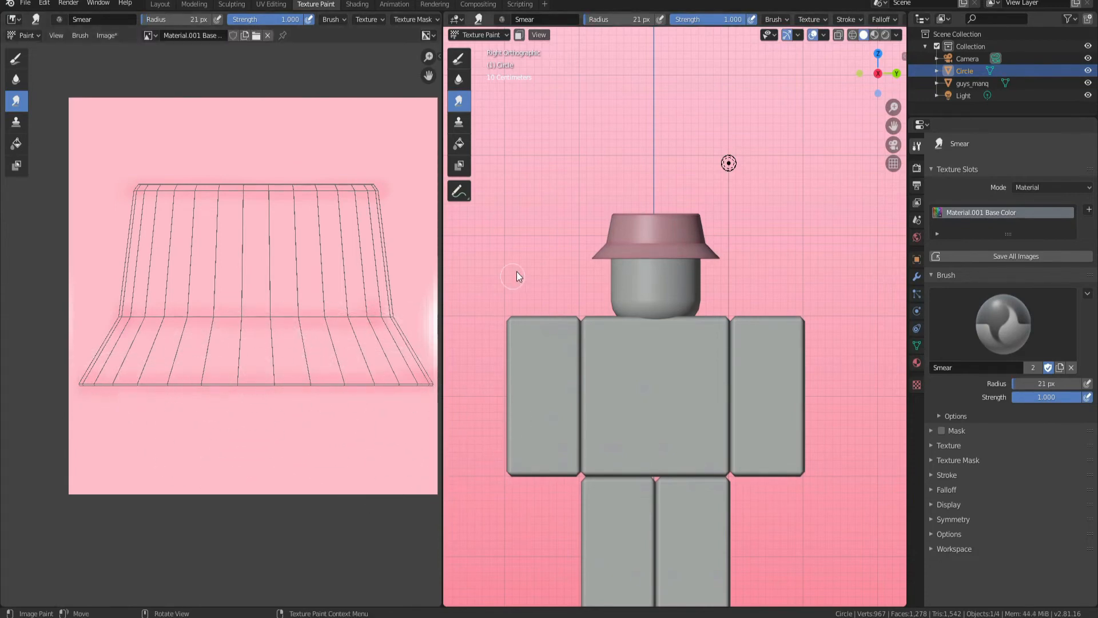
Paint faint pale pink highlights on the crown with a 38 px draw brush at 0.119 strength
middle_drag(517, 271, 540, 292)
scroll(647, 282, up, 4)
click(16, 58)
click(155, 19)
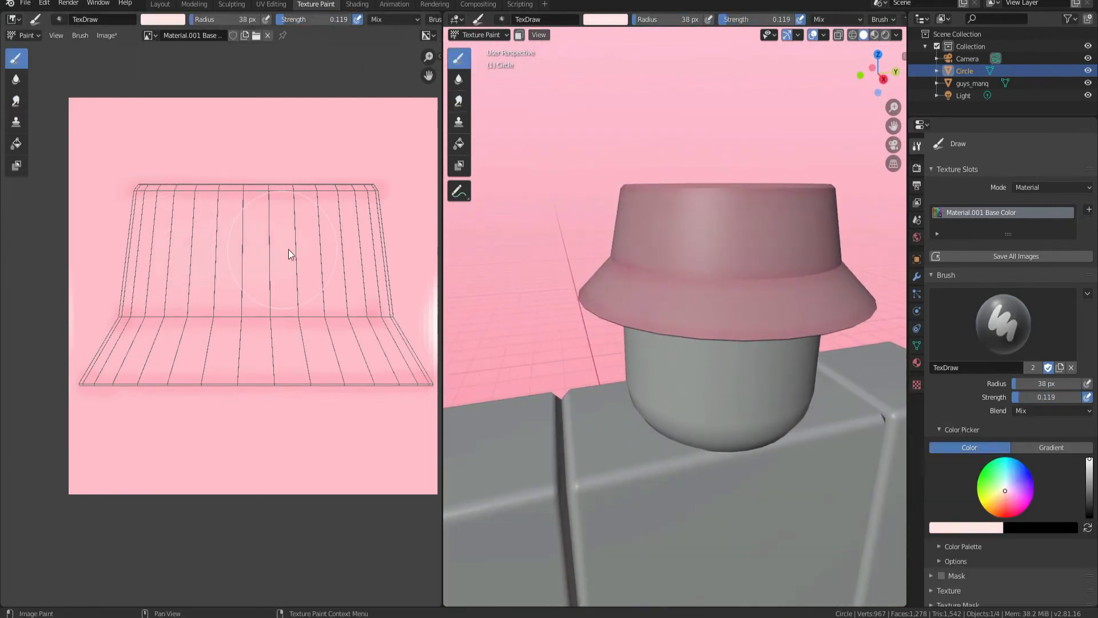
Blend the crown highlights with the Soften brush, enlarging its radius to 138 px
click(16, 79)
key(f)
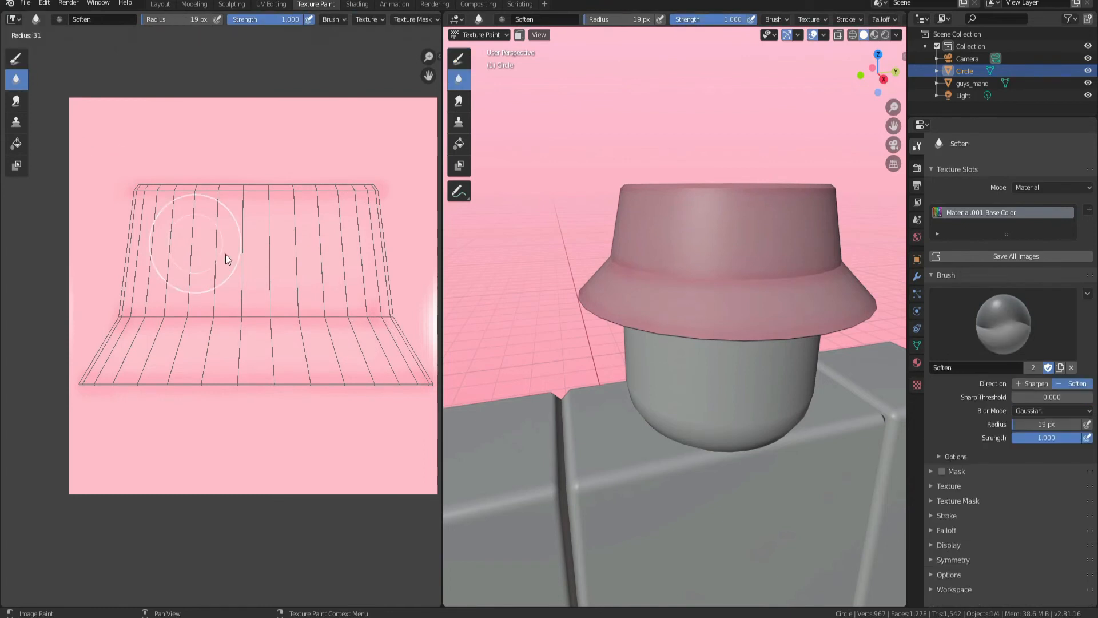
click(57, 391)
Set the Layout viewport shading to Flat lighting with Texture color and look around the hat
middle_drag(715, 387, 687, 360)
scroll(228, 321, down, 2)
click(160, 4)
click(897, 35)
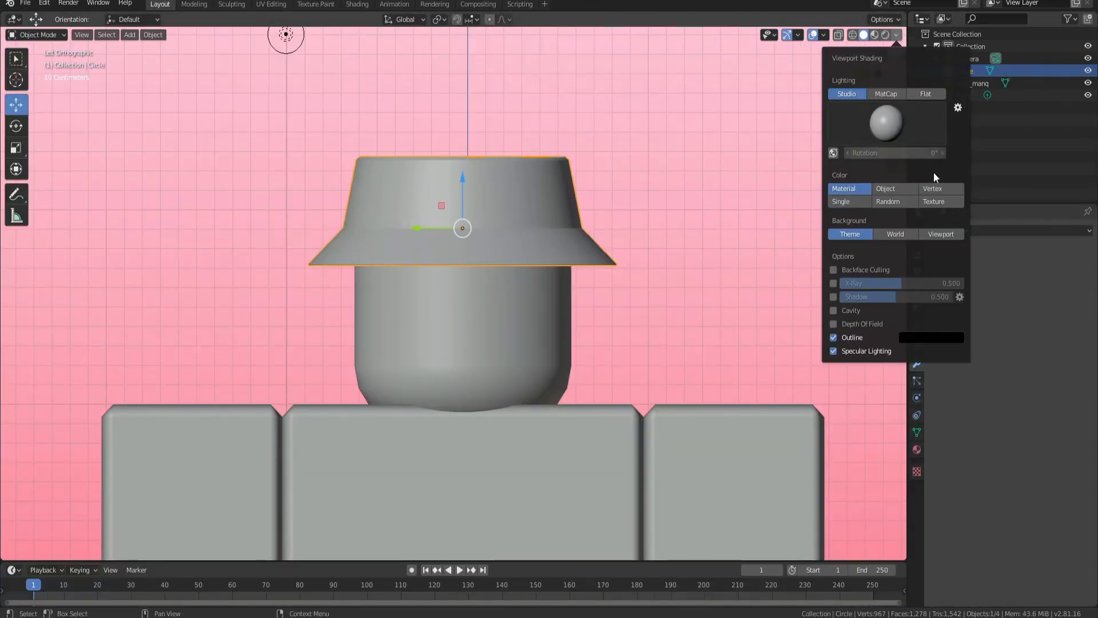
click(936, 191)
middle_drag(758, 270, 327, 312)
Return to texture painting, smear the shading break at the hat's back seam with a 31 px brush, and check the front
click(316, 4)
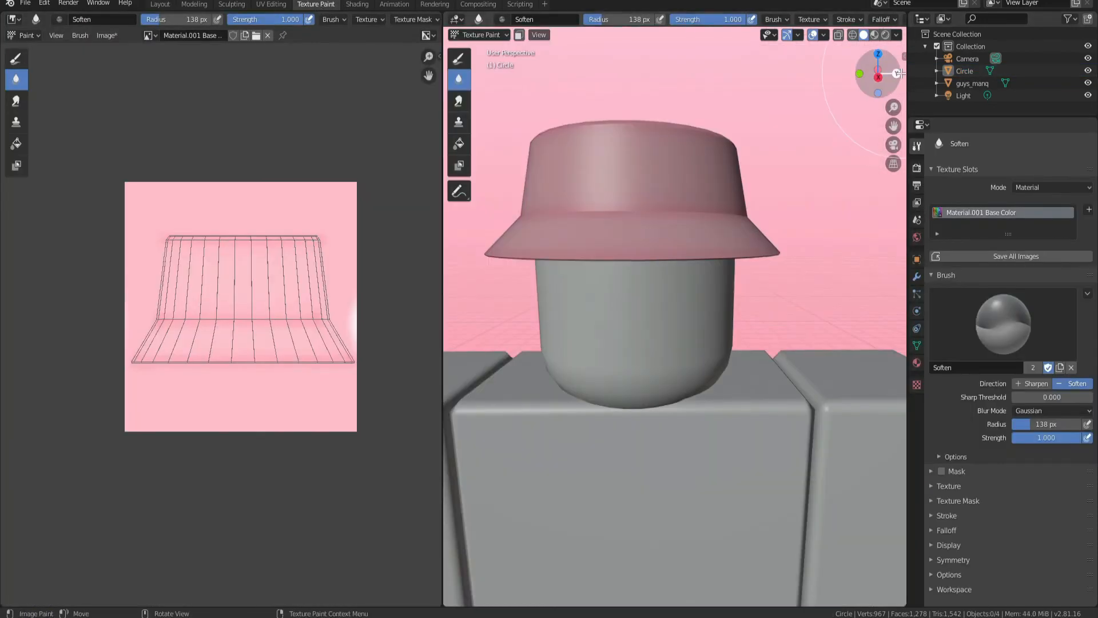
click(878, 74)
scroll(551, 229, up, 6)
shift+middle_drag(551, 229, 570, 383)
scroll(571, 383, up, 4)
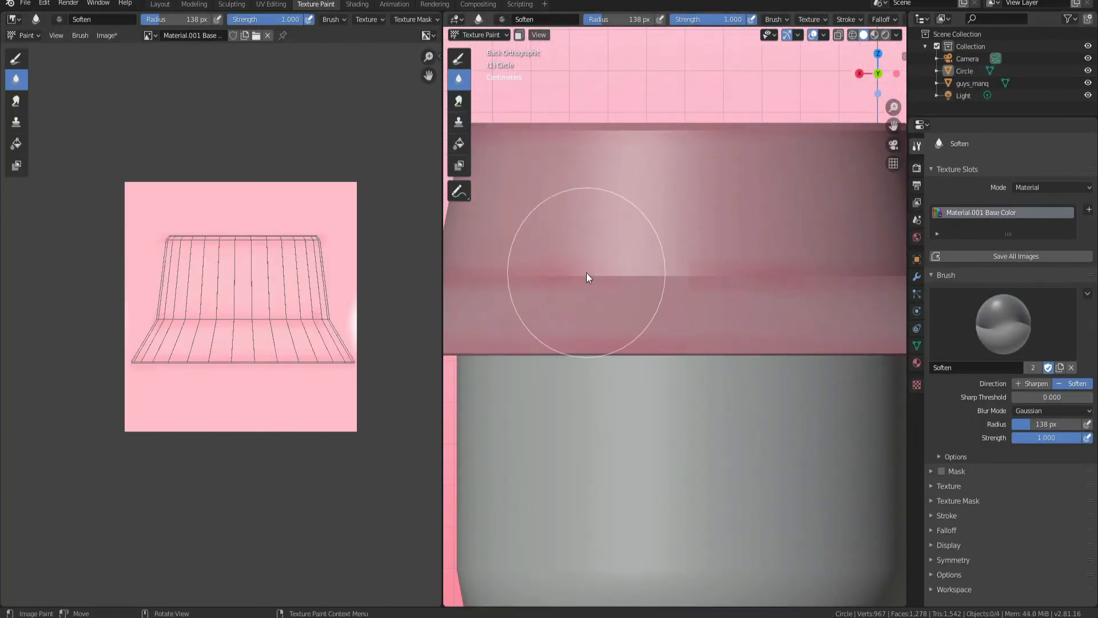
click(572, 269)
key(4)
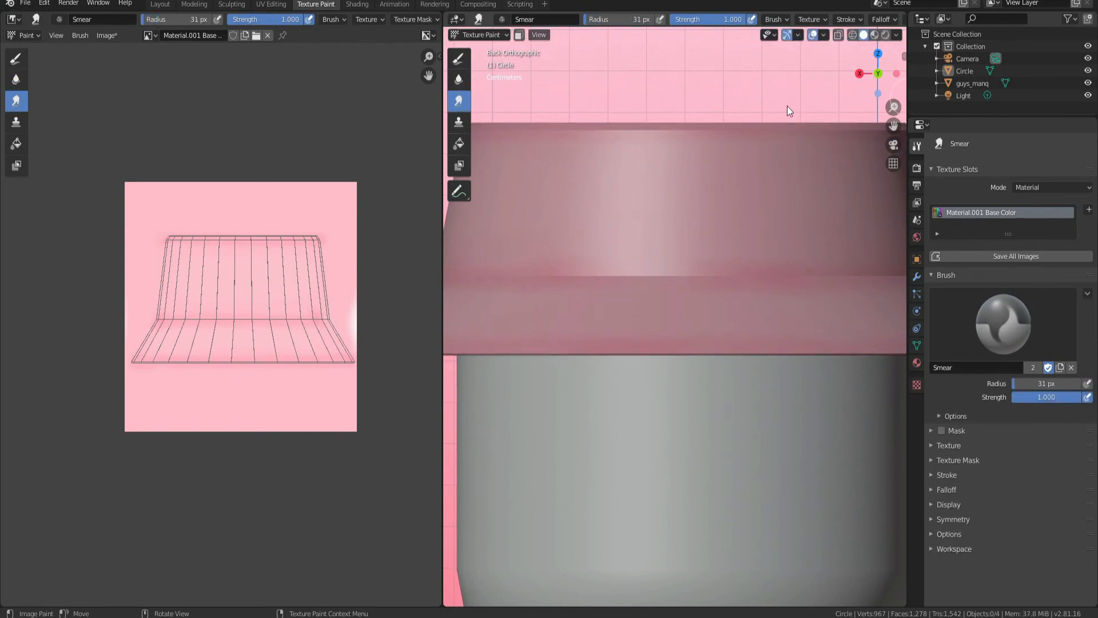
scroll(736, 336, down, 2)
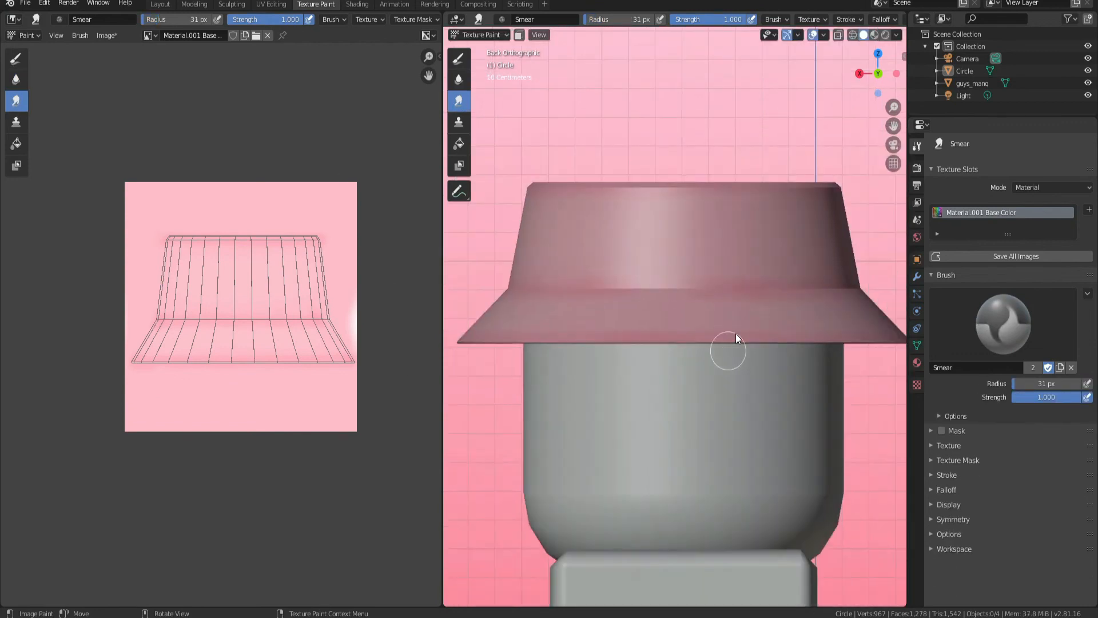
click(878, 74)
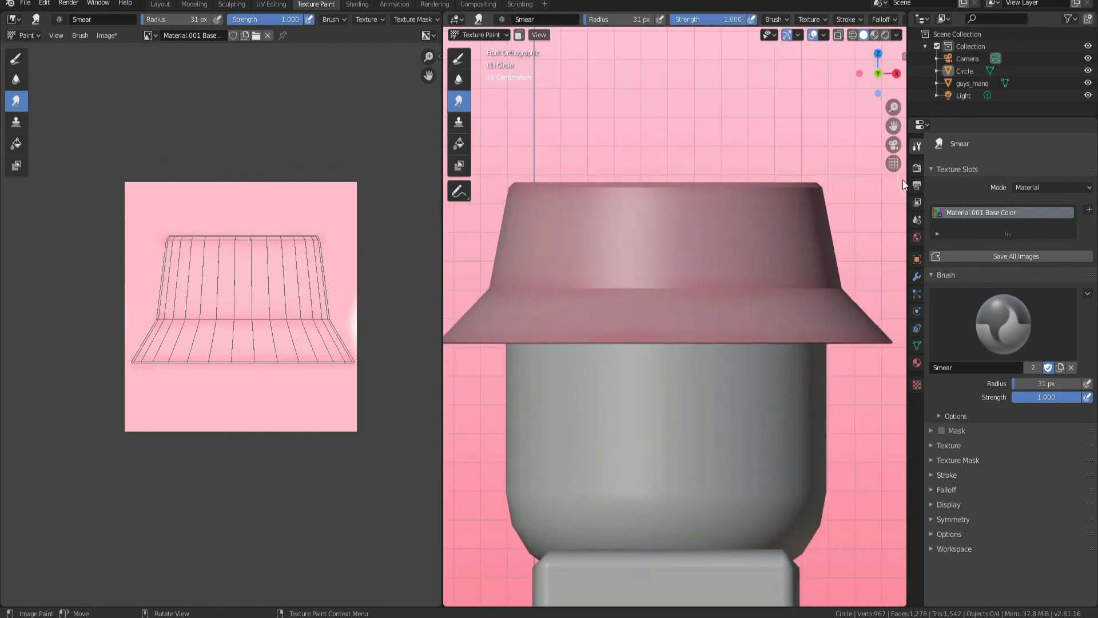
Examine the textured hat on the character from several angles in the Layout workspace with the overlays hidden
click(159, 4)
mouse_move(393, 321)
middle_down()
mouse_move(603, 307)
mouse_move(505, 348)
mouse_move(527, 291)
mouse_move(509, 306)
mouse_move(490, 303)
middle_up()
scroll(489, 383, down, 4)
scroll(489, 384, up, 4)
shift+middle_drag(512, 257, 628, 154)
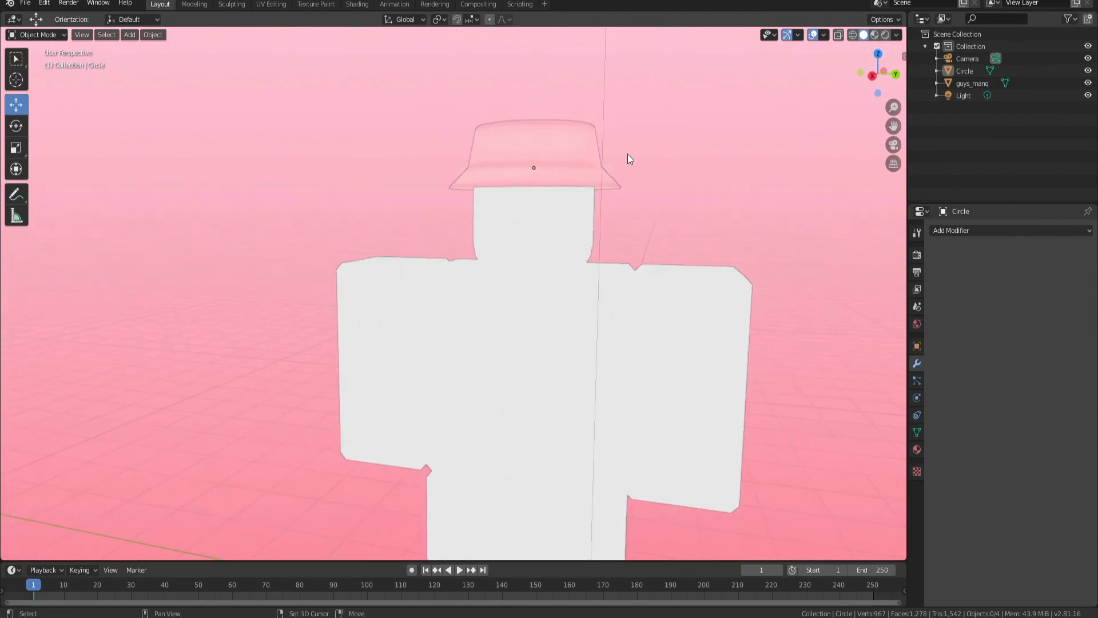
scroll(578, 275, up, 2)
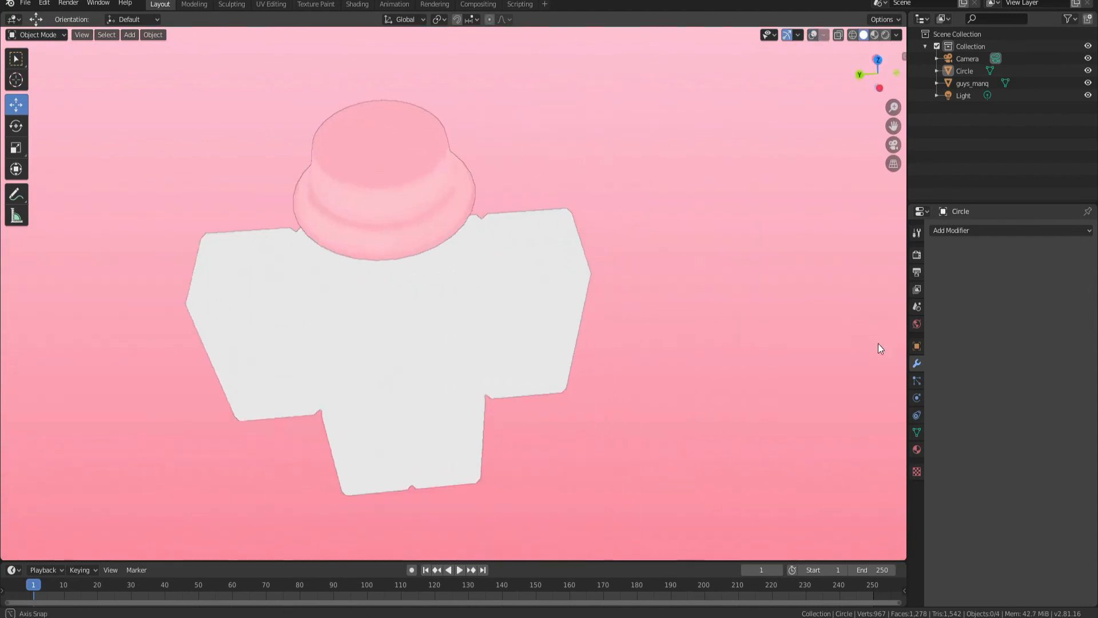